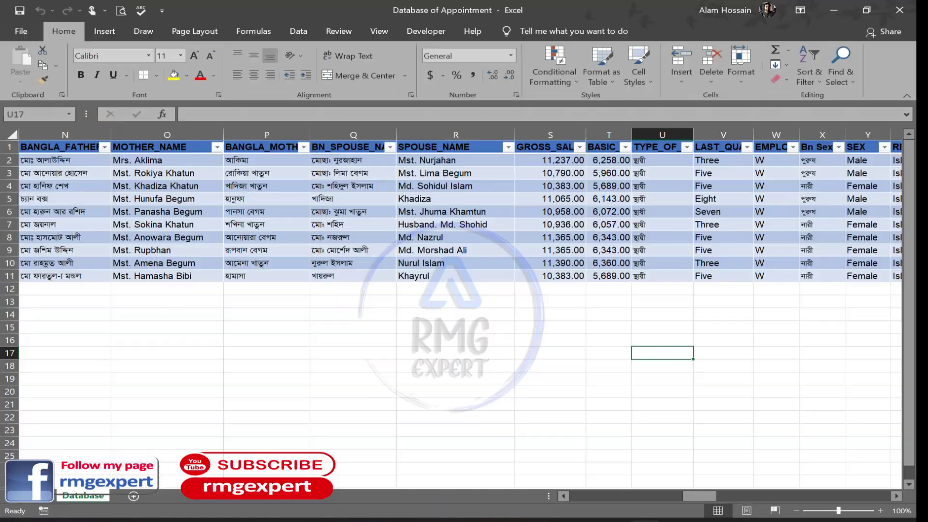
Look over the employee database's columns, from the serial, floor, ID and name fields across to bank and present-address fields
{"action": "left_click", "coordinate": [459, 310]}
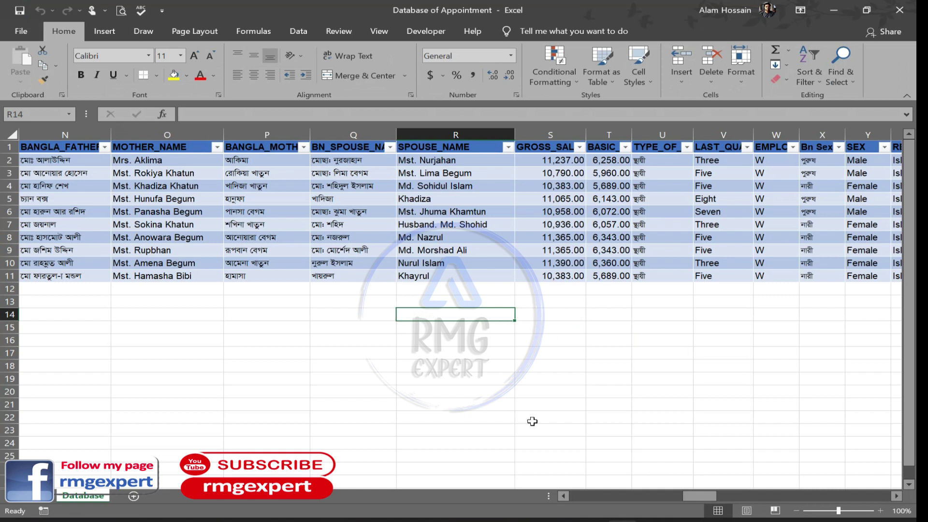
{"action": "left_click_drag", "start_coordinate": [690, 498], "coordinate": [551, 500]}
{"action": "left_click", "coordinate": [177, 331]}
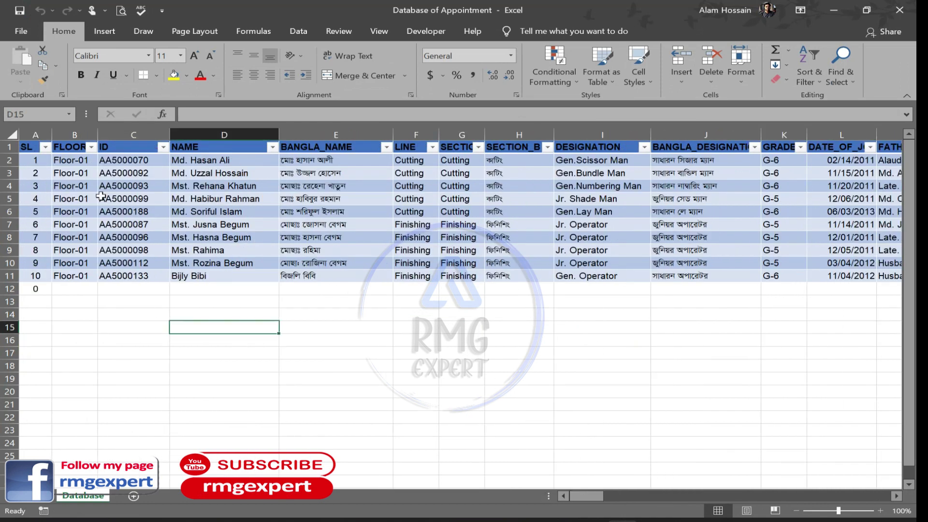
{"action": "left_click", "coordinate": [77, 161]}
{"action": "left_click", "coordinate": [67, 170]}
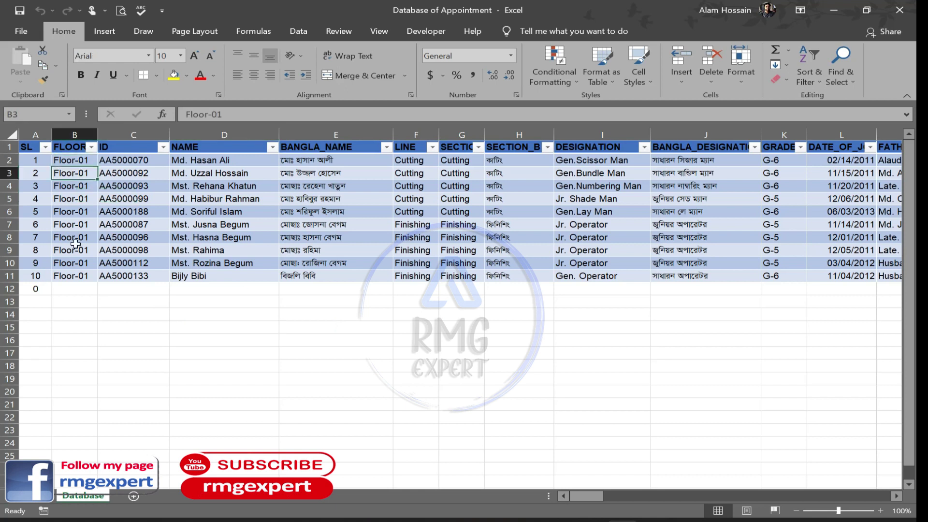
{"action": "left_click", "coordinate": [153, 160]}
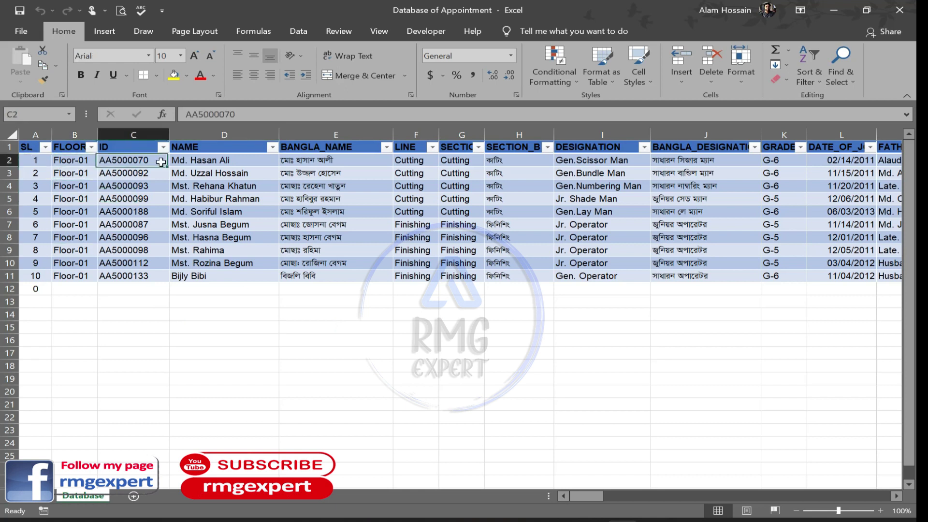
{"action": "left_click", "coordinate": [260, 172]}
{"action": "left_click", "coordinate": [207, 163]}
{"action": "left_click", "coordinate": [86, 148]}
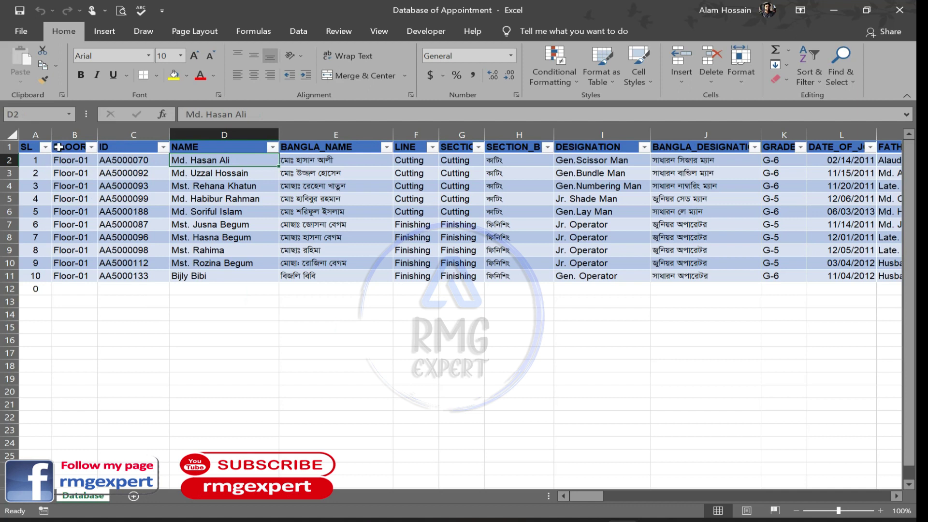
{"action": "left_click", "coordinate": [124, 147]}
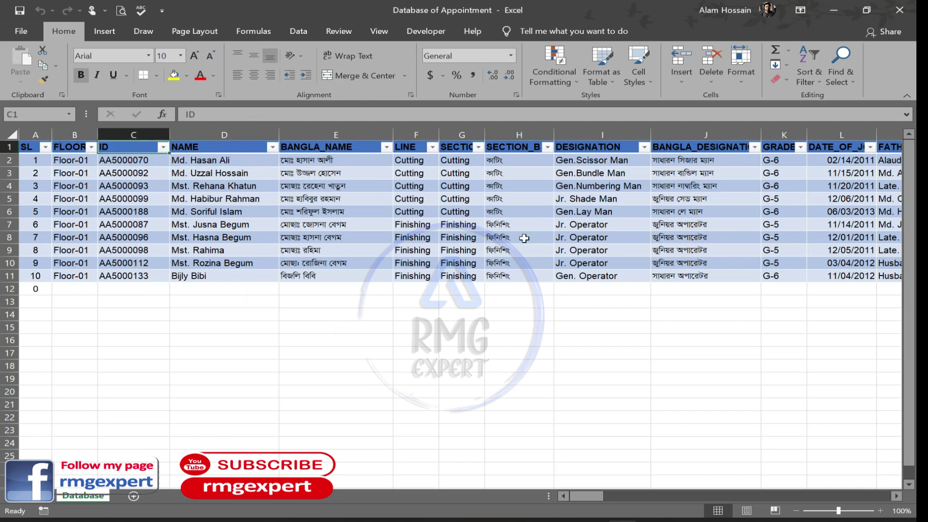
{"action": "left_click_drag", "start_coordinate": [579, 504], "coordinate": [763, 512]}
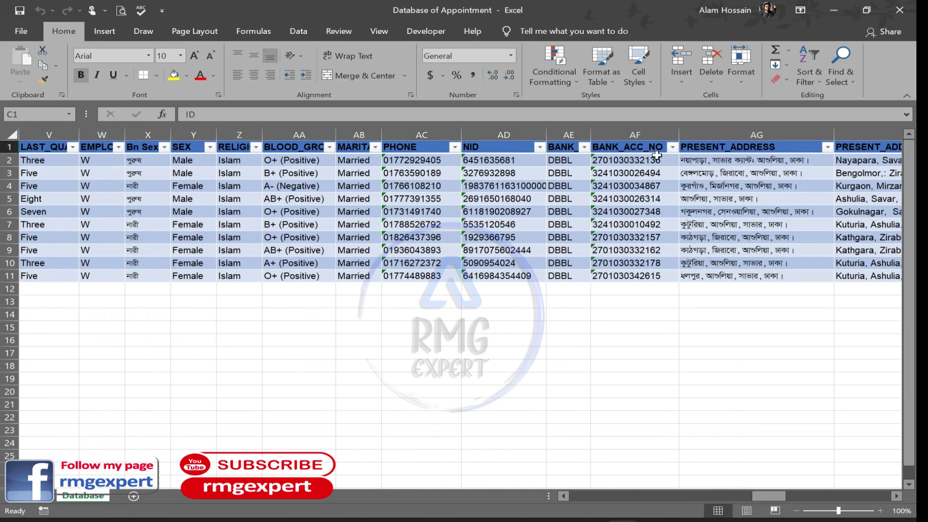
{"action": "left_click_drag", "start_coordinate": [769, 497], "coordinate": [586, 496]}
{"action": "left_click", "coordinate": [323, 381]}
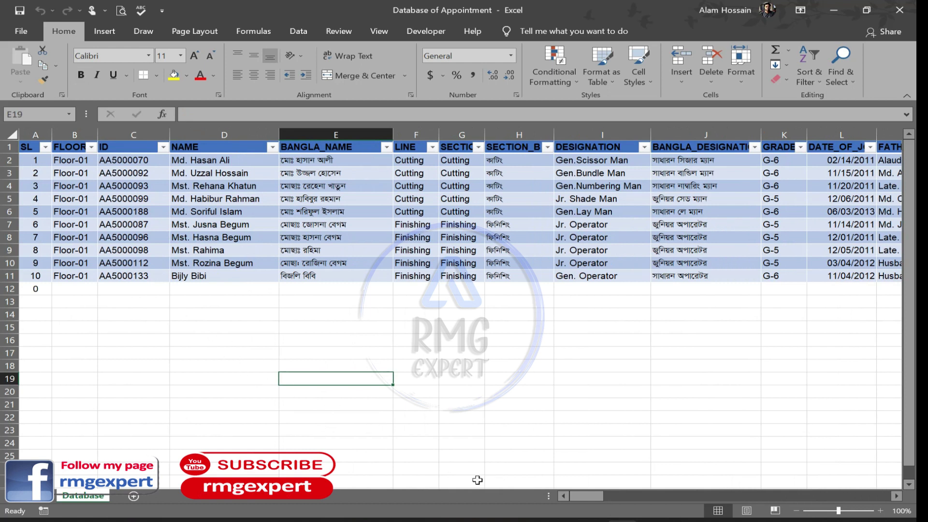
Switch to the Appointment Letter document in Word, start the Step-by-Step Mail Merge Wizard and advance to selecting recipients
{"action": "mouse_move", "coordinate": [590, 521]}
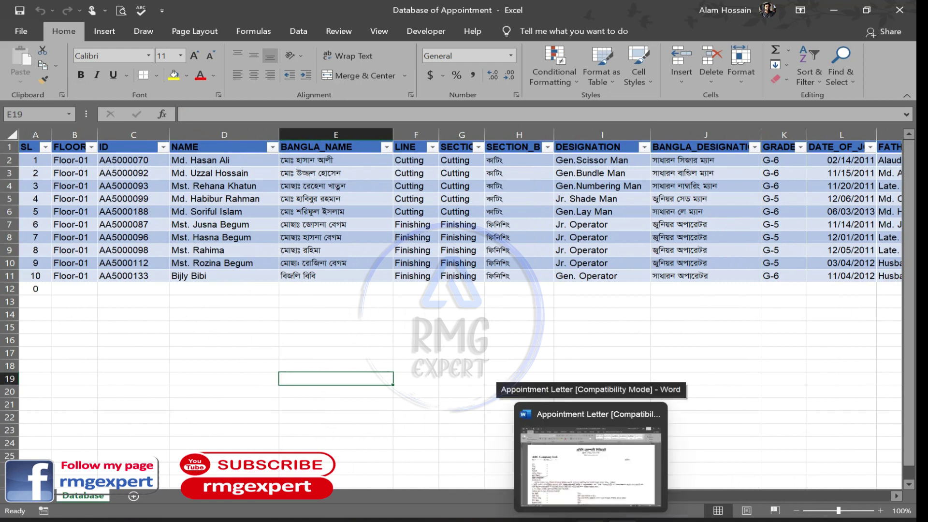
{"action": "left_click", "coordinate": [551, 459]}
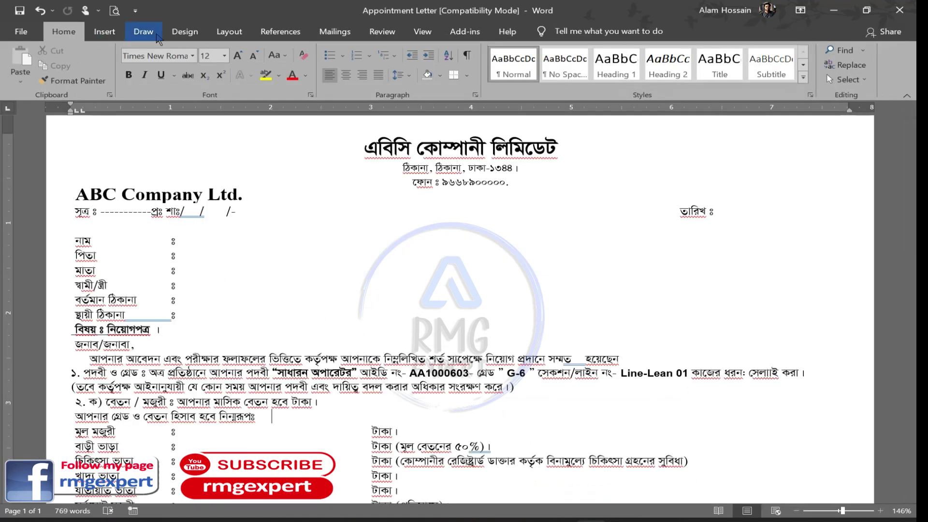
{"action": "left_click", "coordinate": [340, 34]}
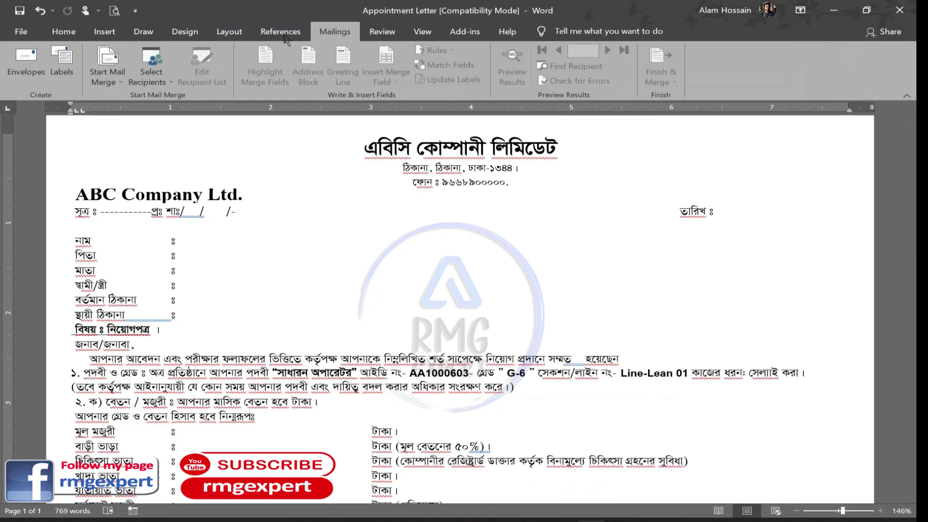
{"action": "left_click", "coordinate": [112, 73]}
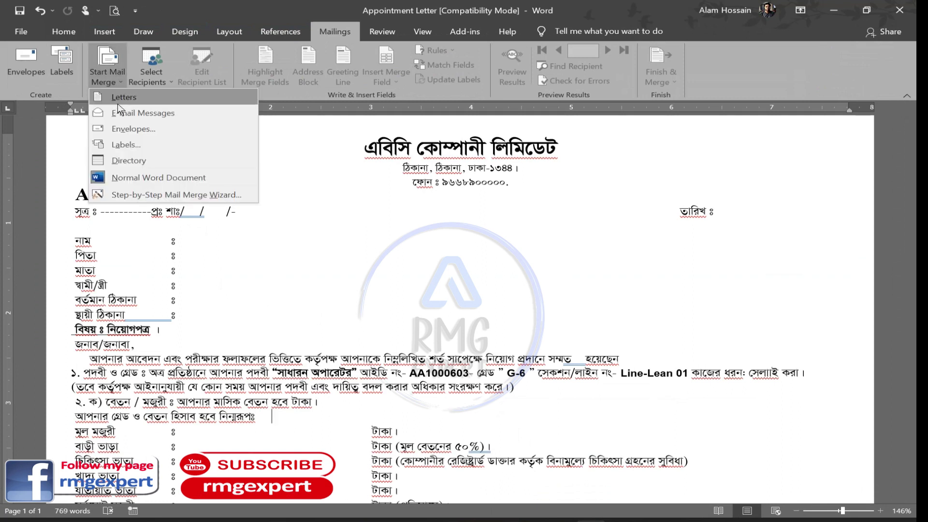
{"action": "left_click", "coordinate": [131, 197]}
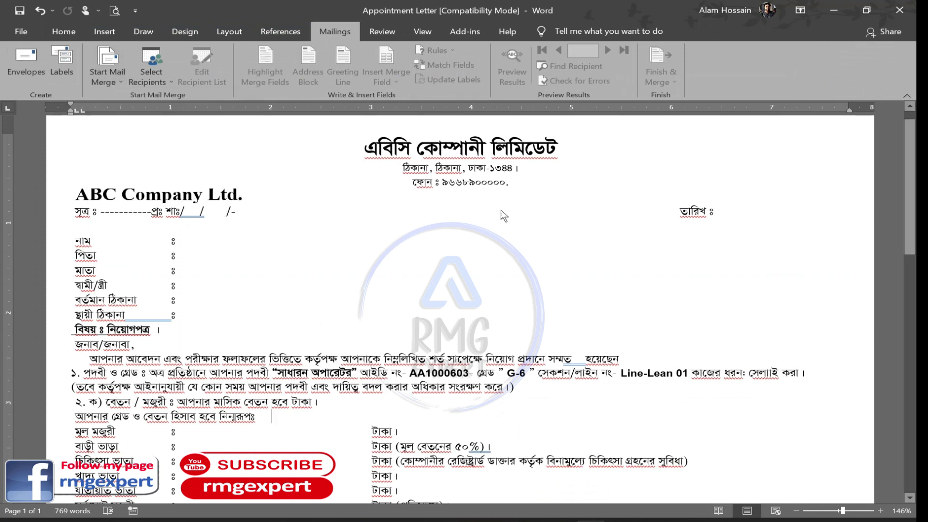
{"action": "left_click", "coordinate": [839, 474]}
{"action": "left_click", "coordinate": [839, 474]}
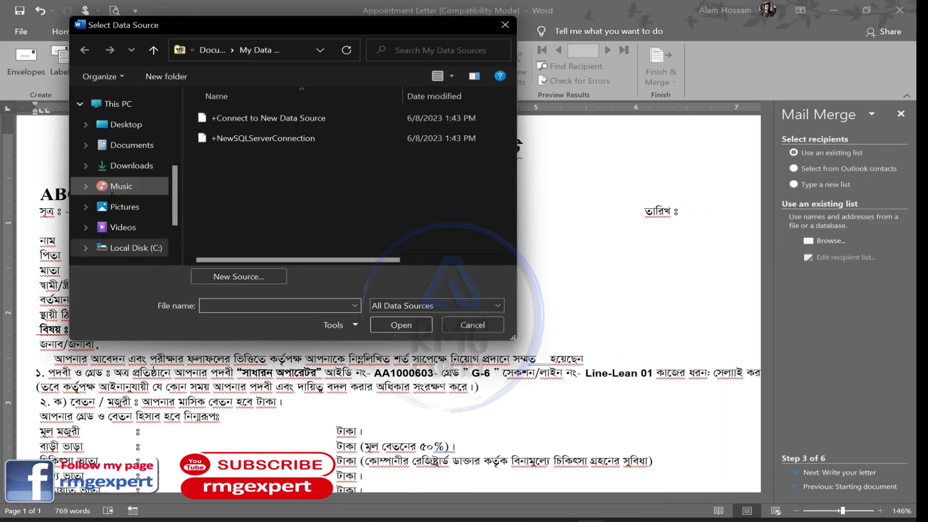
Use the Database$ table of Database of Appointment, from the Desktop's Lefty Letter folder, as the merge's recipient list
{"action": "left_click", "coordinate": [124, 124]}
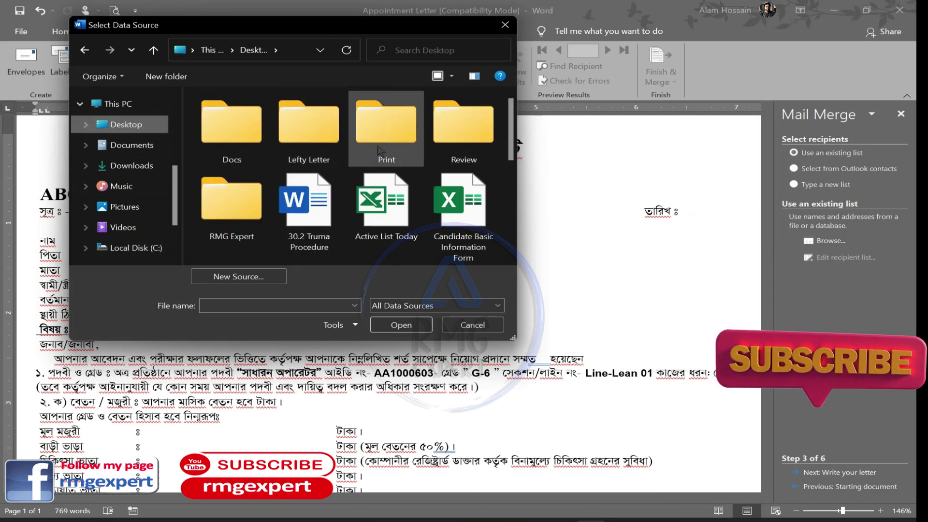
{"action": "double_click", "coordinate": [309, 125]}
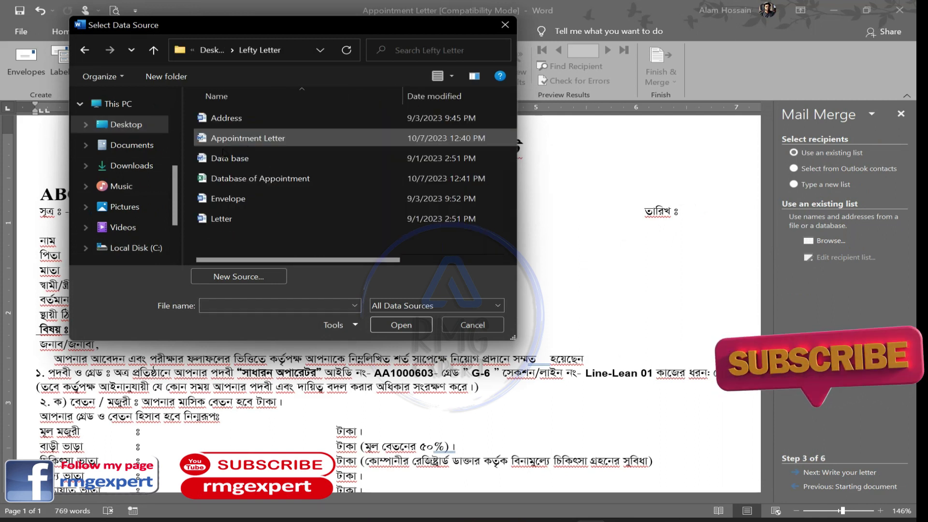
{"action": "double_click", "coordinate": [240, 185]}
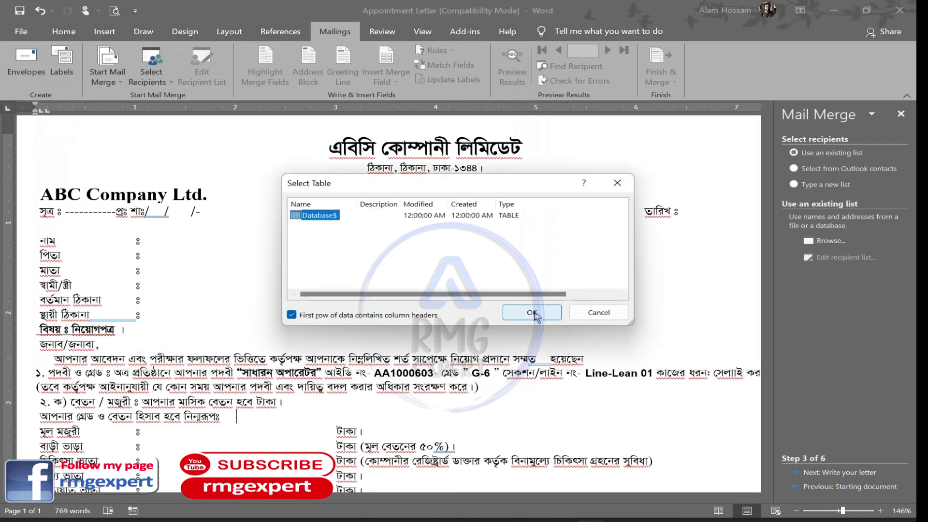
{"action": "left_click", "coordinate": [533, 313]}
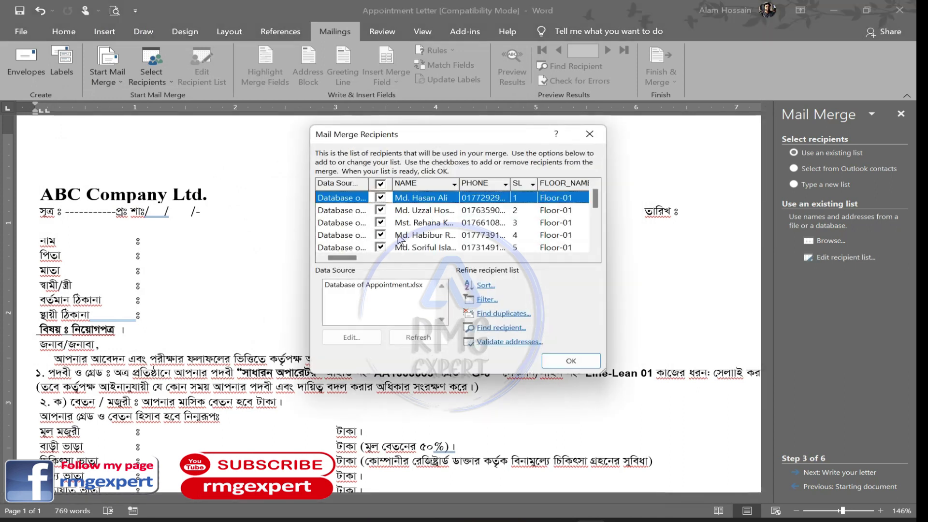
Exclude the nameless record with SL 0 from the mail merge recipients and accept the list
{"action": "mouse_move", "coordinate": [346, 258]}
{"action": "left_mouse_down"}
{"action": "mouse_move", "coordinate": [572, 266]}
{"action": "mouse_move", "coordinate": [334, 264]}
{"action": "left_mouse_up"}
{"action": "scroll", "coordinate": [397, 222], "scroll_direction": "down", "scroll_amount": 2}
{"action": "scroll", "coordinate": [398, 223], "scroll_direction": "down", "scroll_amount": 1}
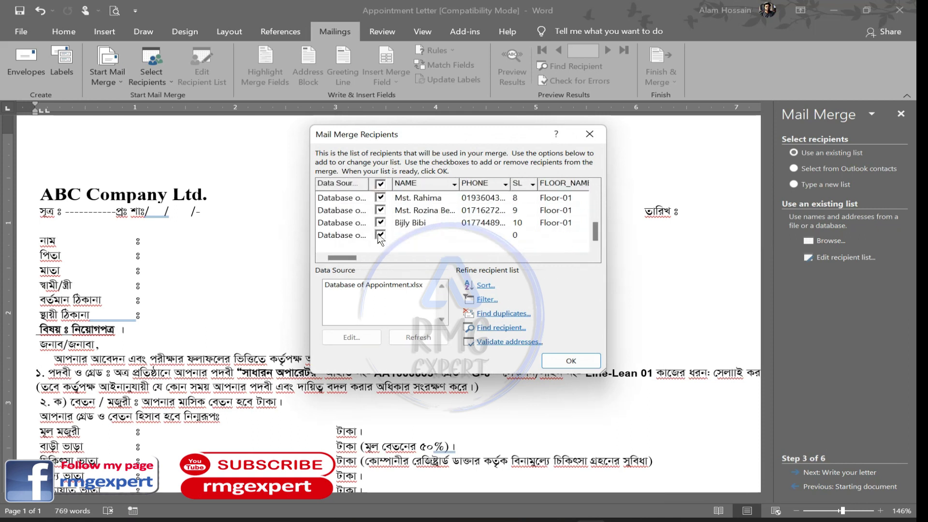
{"action": "left_click", "coordinate": [380, 236]}
{"action": "scroll", "coordinate": [383, 251], "scroll_direction": "up", "scroll_amount": 3}
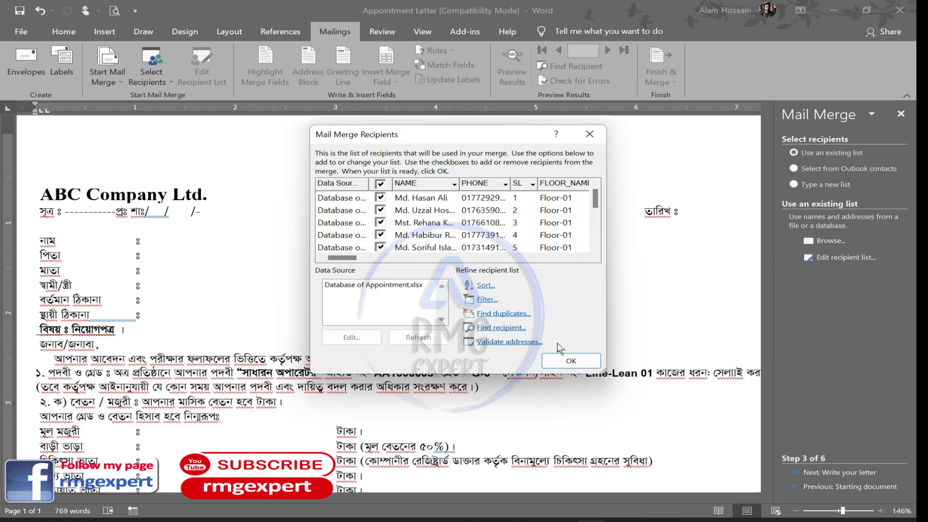
{"action": "left_click", "coordinate": [574, 365]}
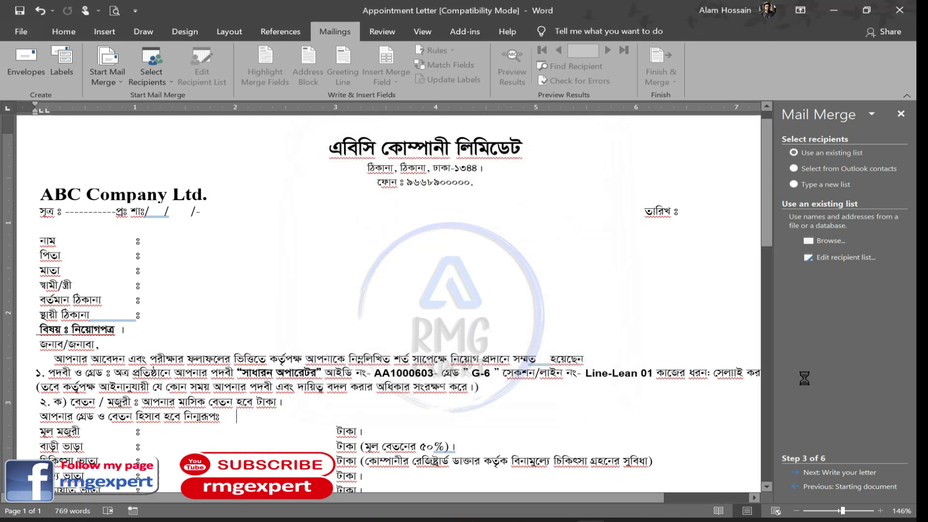
Advance the mail merge wizard to its final step, Complete the merge, and close it
{"action": "left_click", "coordinate": [839, 472]}
{"action": "left_click", "coordinate": [840, 469]}
{"action": "left_click", "coordinate": [840, 471]}
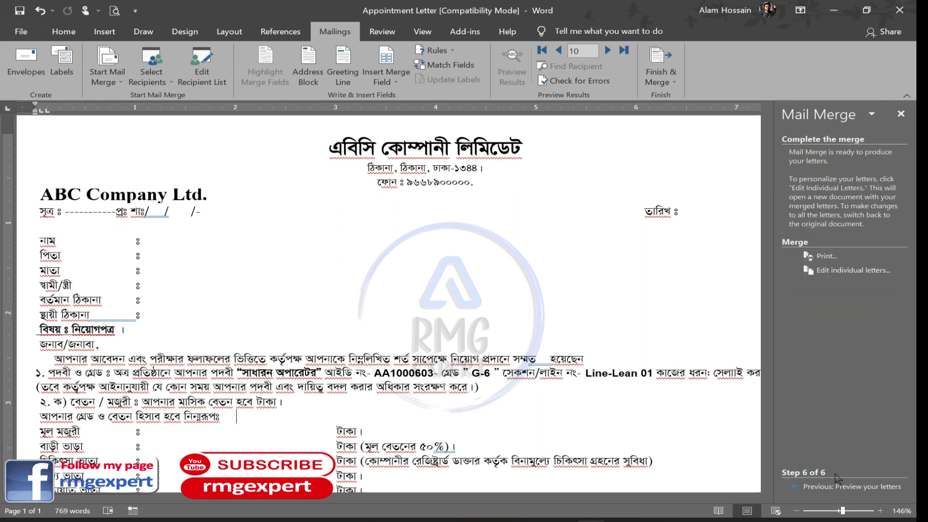
{"action": "left_click", "coordinate": [901, 114]}
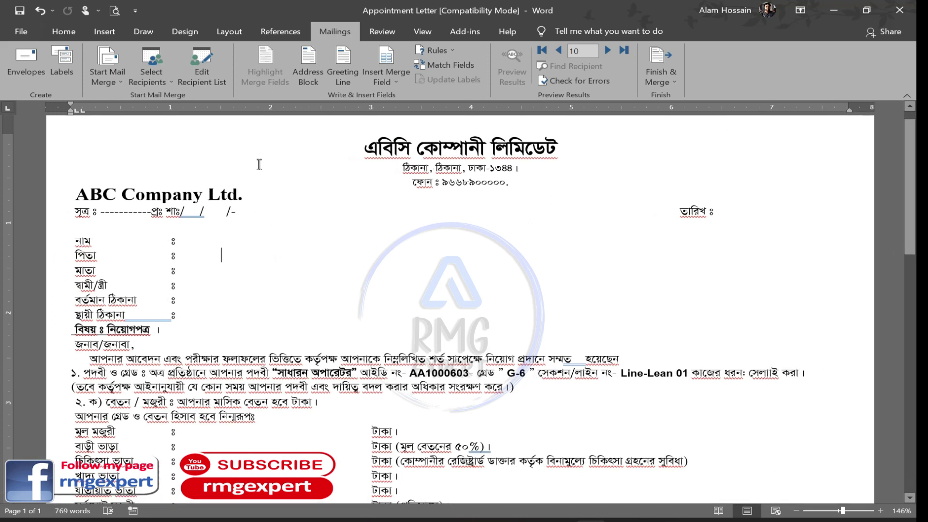
Examine the blank slots between the slashes in the letter's reference line (সূত্র)
{"action": "left_click", "coordinate": [199, 214]}
{"action": "left_click_drag", "start_coordinate": [190, 211], "coordinate": [213, 212]}
{"action": "left_click", "coordinate": [191, 213]}
{"action": "left_click", "coordinate": [213, 211]}
{"action": "left_click_drag", "start_coordinate": [212, 211], "coordinate": [195, 217]}
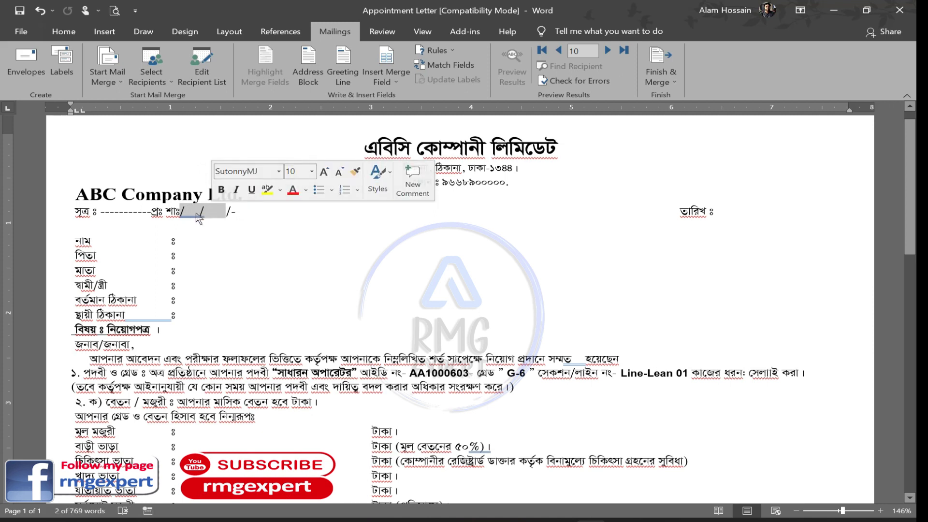
{"action": "left_click", "coordinate": [186, 216]}
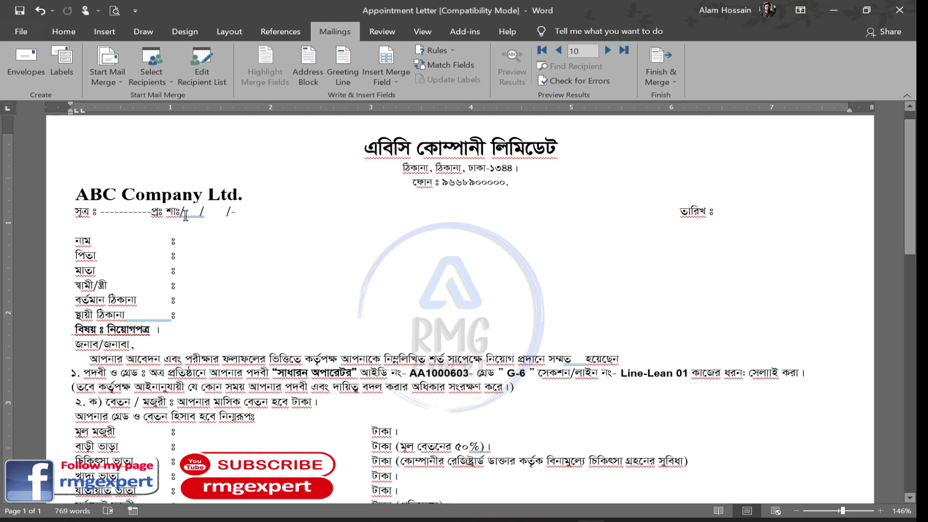
{"action": "left_click", "coordinate": [209, 213]}
{"action": "left_click_drag", "start_coordinate": [214, 213], "coordinate": [196, 215]}
{"action": "left_click", "coordinate": [188, 214]}
{"action": "left_click_drag", "start_coordinate": [200, 213], "coordinate": [225, 213]}
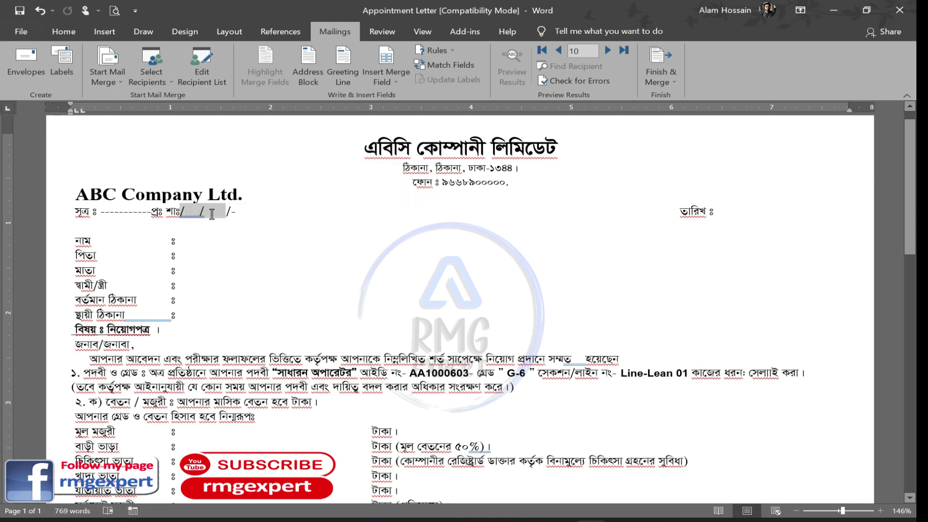
Insert the SL merge field after the dash at the end of the reference line
{"action": "left_click", "coordinate": [235, 214]}
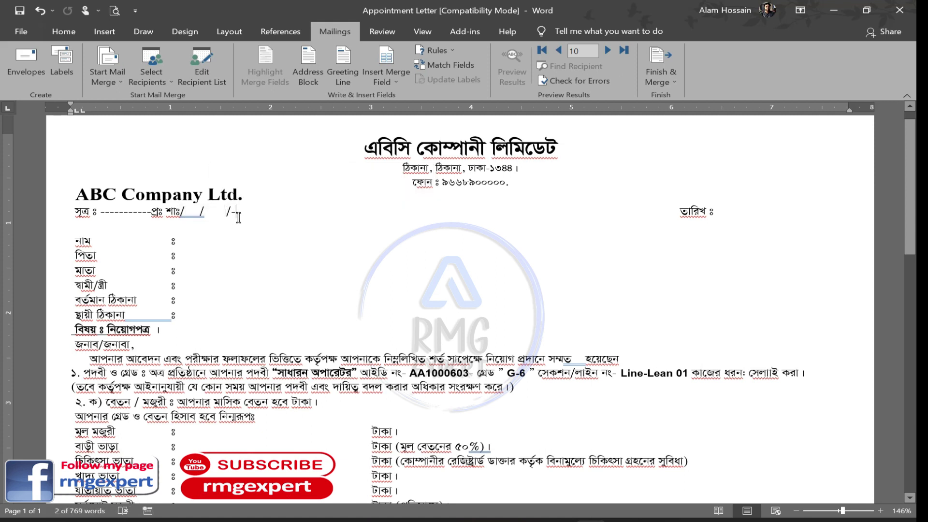
{"action": "left_click", "coordinate": [389, 80]}
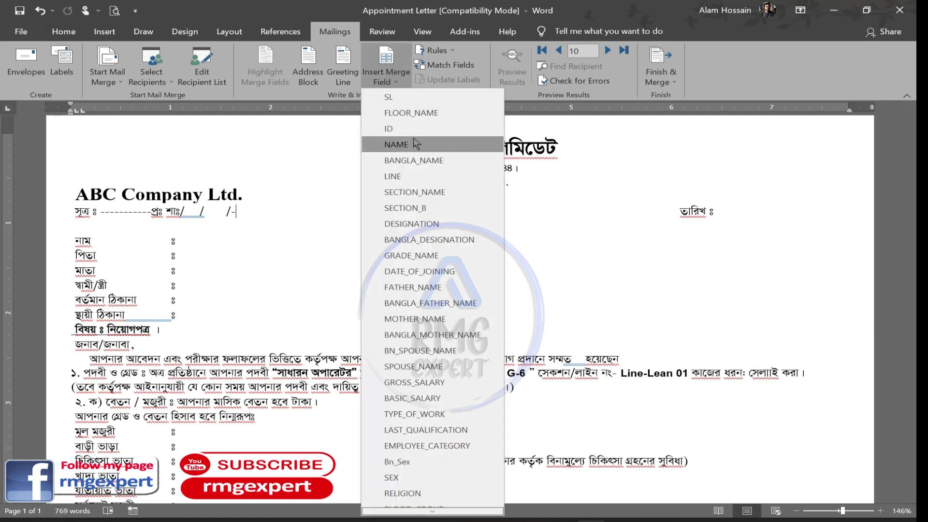
{"action": "left_click", "coordinate": [401, 97]}
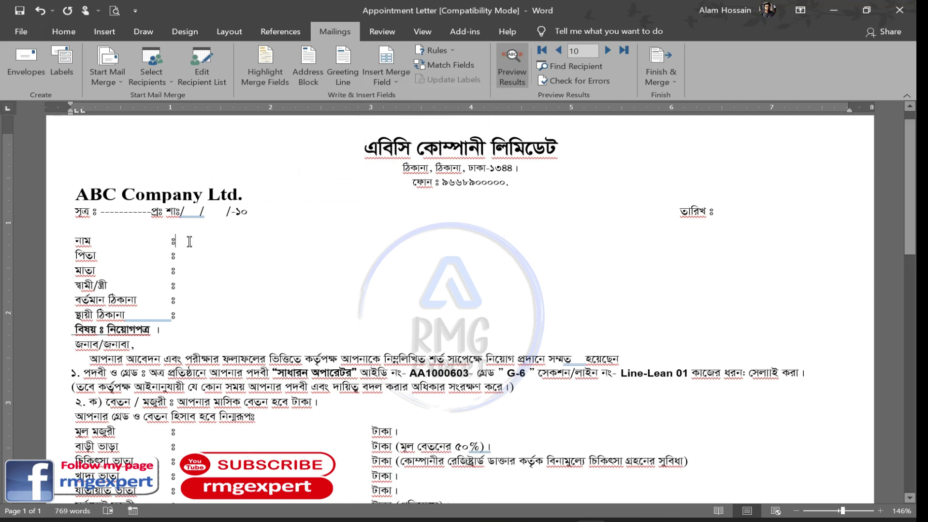
Insert the BANGLA_NAME merge field on the নাম line and place the cursor after the colon on the পিতা line
{"action": "left_click", "coordinate": [386, 77]}
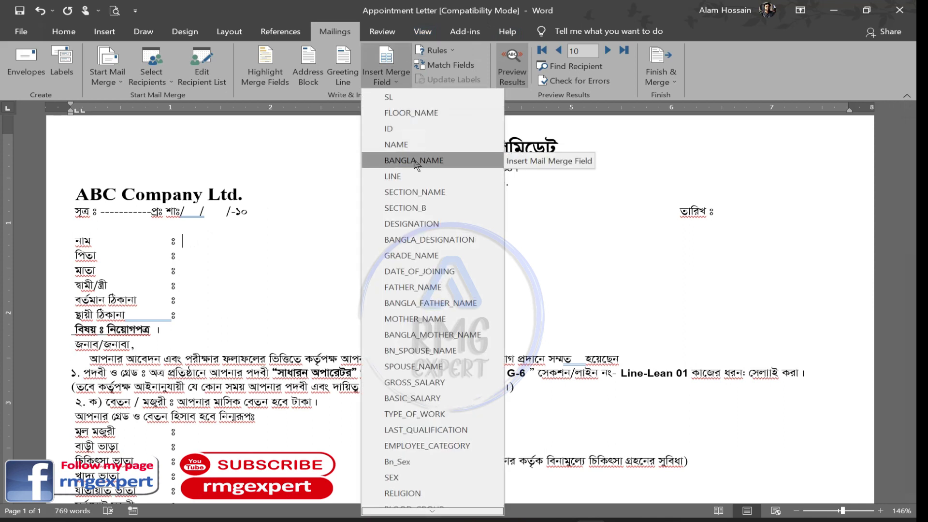
{"action": "left_click", "coordinate": [414, 160]}
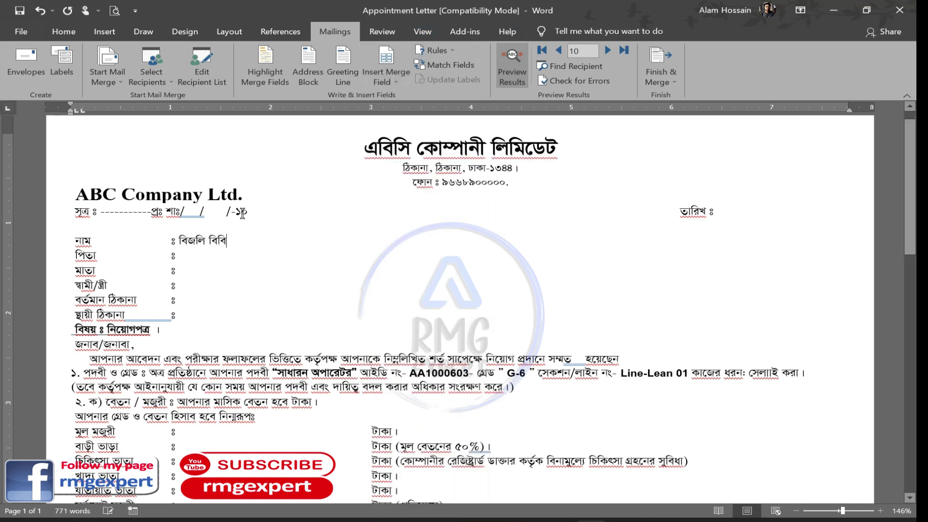
{"action": "left_click", "coordinate": [182, 256]}
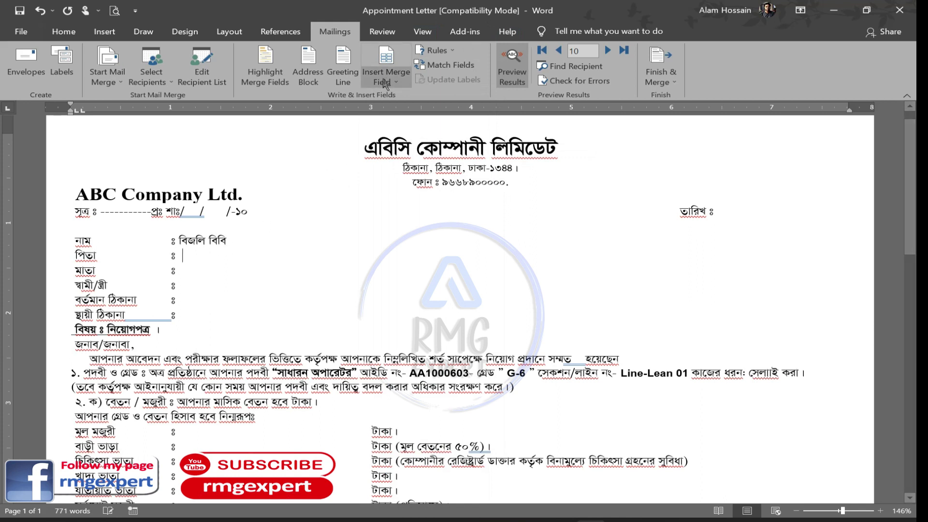
{"action": "left_click", "coordinate": [386, 58]}
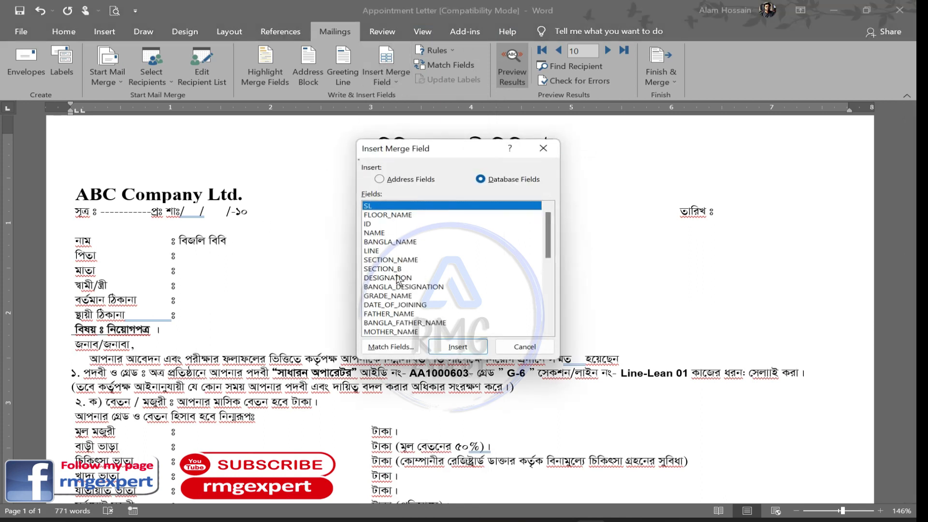
{"action": "left_click", "coordinate": [409, 323]}
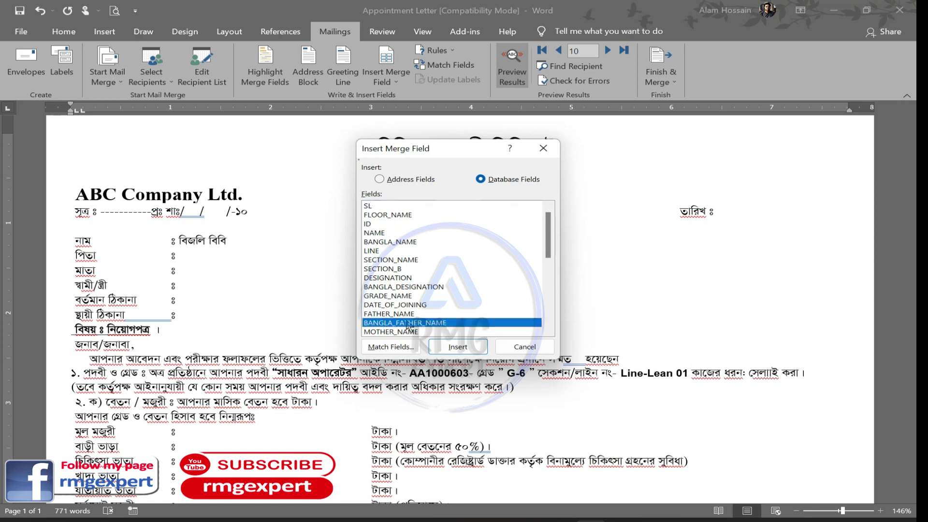
{"action": "left_click", "coordinate": [543, 149]}
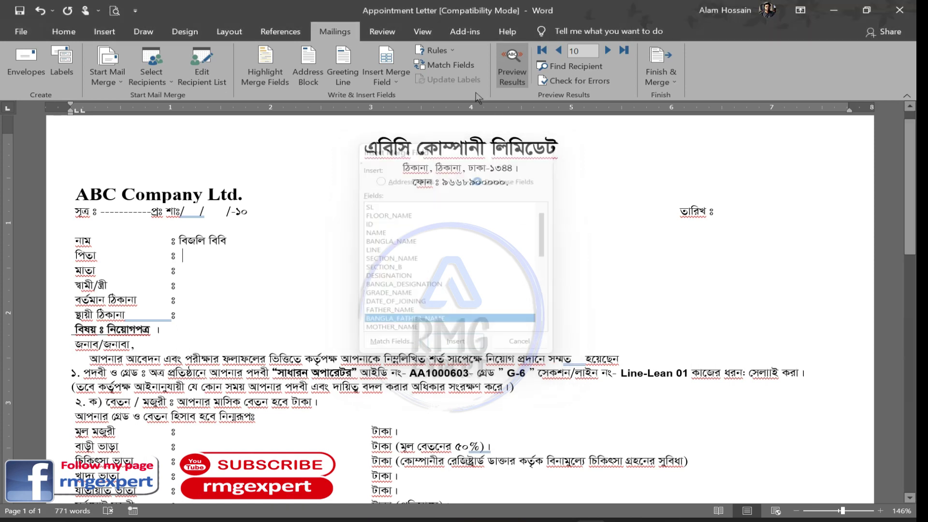
Insert the BANGLA_FATHER_NAME merge field on the পিতা line and the BANGLA_MOTHER_NAME merge field on the মাতা line
{"action": "left_click", "coordinate": [395, 83]}
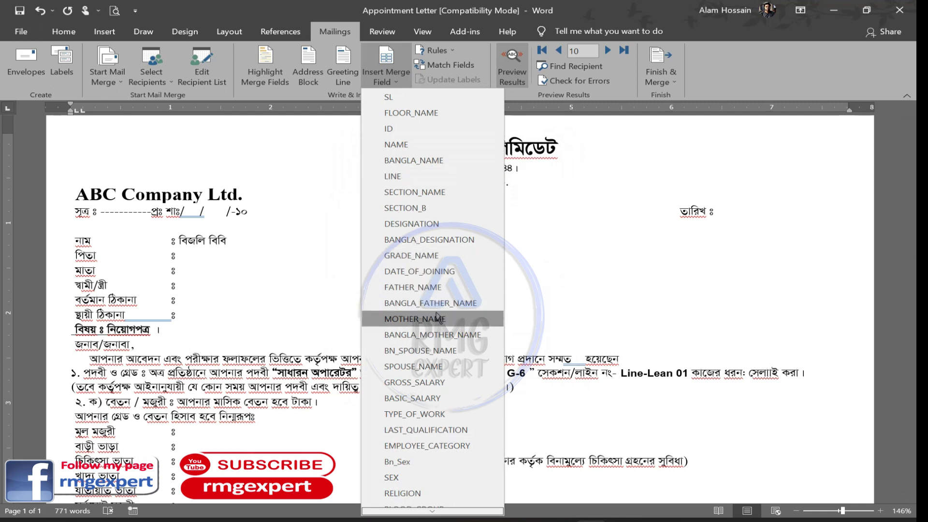
{"action": "left_click", "coordinate": [425, 303]}
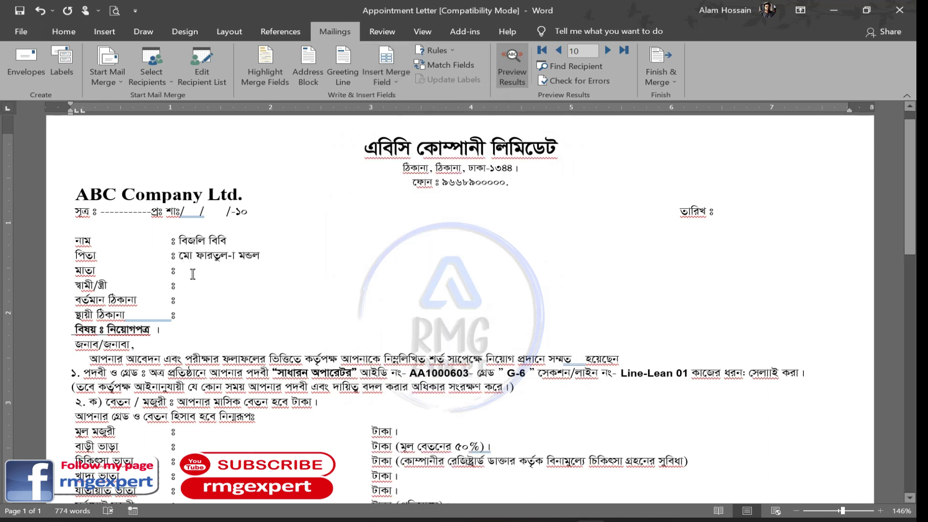
{"action": "left_click", "coordinate": [380, 83]}
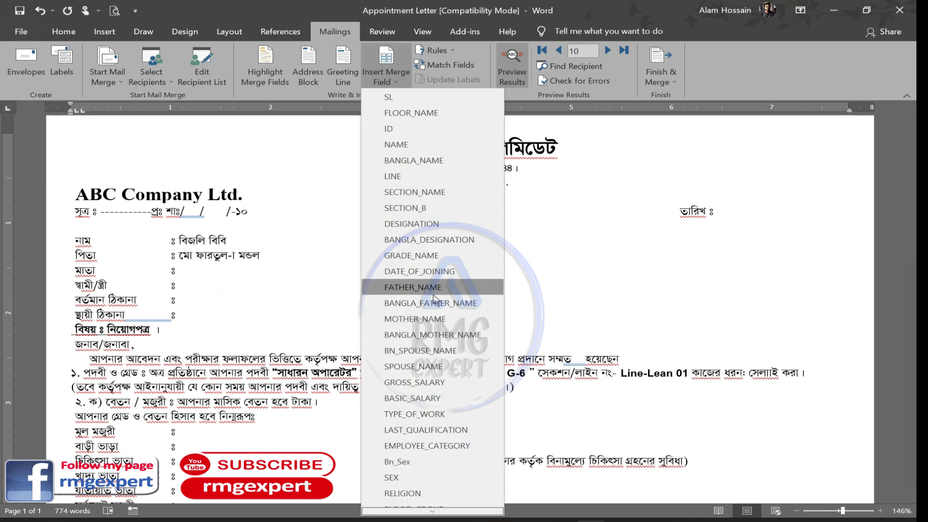
{"action": "left_click", "coordinate": [425, 335]}
Insert the BN_SPOUSE_NAME merge field after the colon on the স্বামী/স্ত্রী line
{"action": "left_click", "coordinate": [200, 286]}
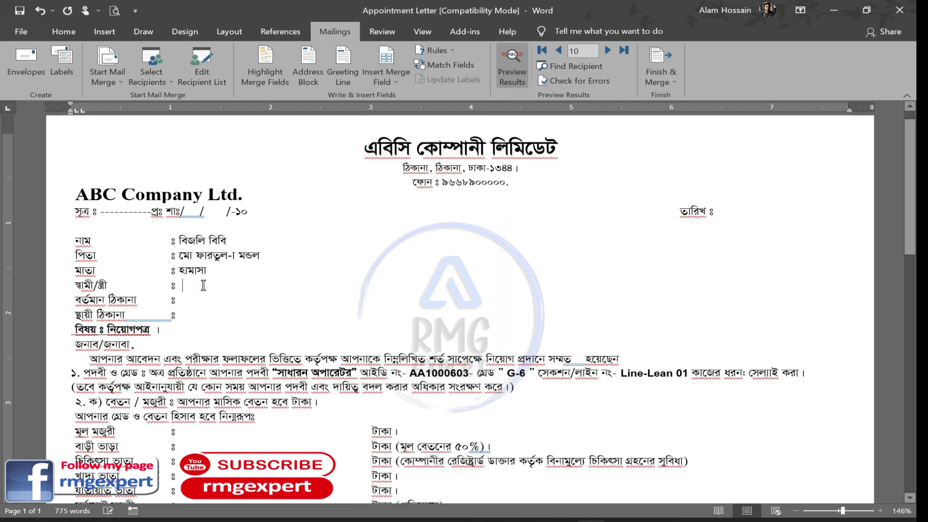
{"action": "left_click", "coordinate": [386, 81]}
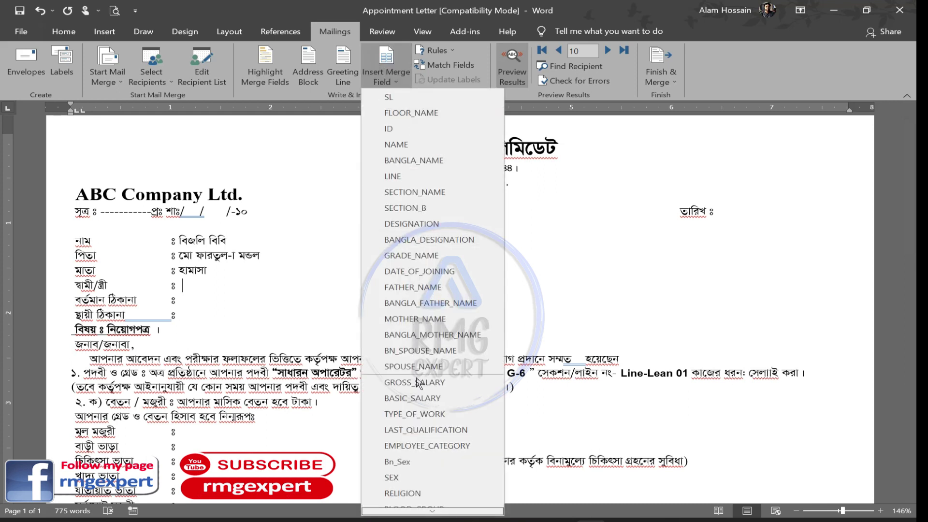
{"action": "left_click", "coordinate": [437, 353]}
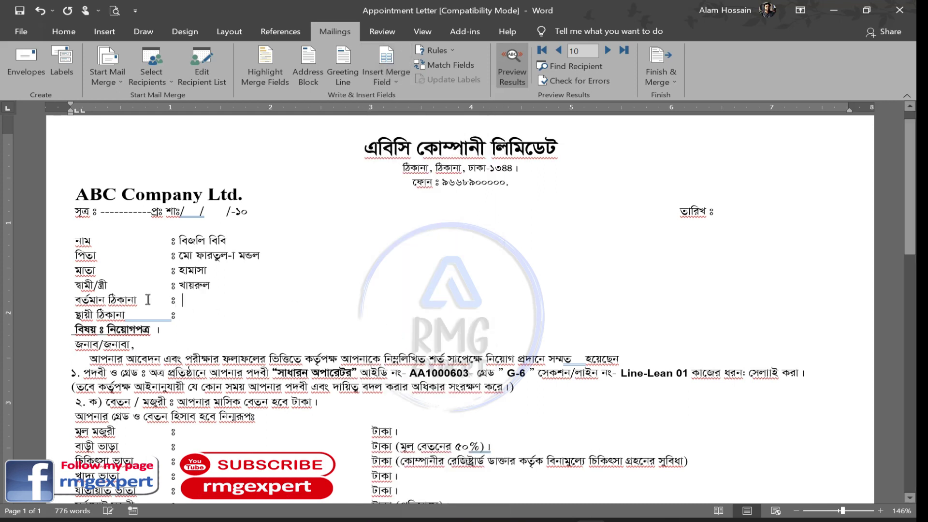
Insert the PRESENT_ADDRESS merge field after the colon on the বর্তমান ঠিকানা line
{"action": "left_click", "coordinate": [385, 80]}
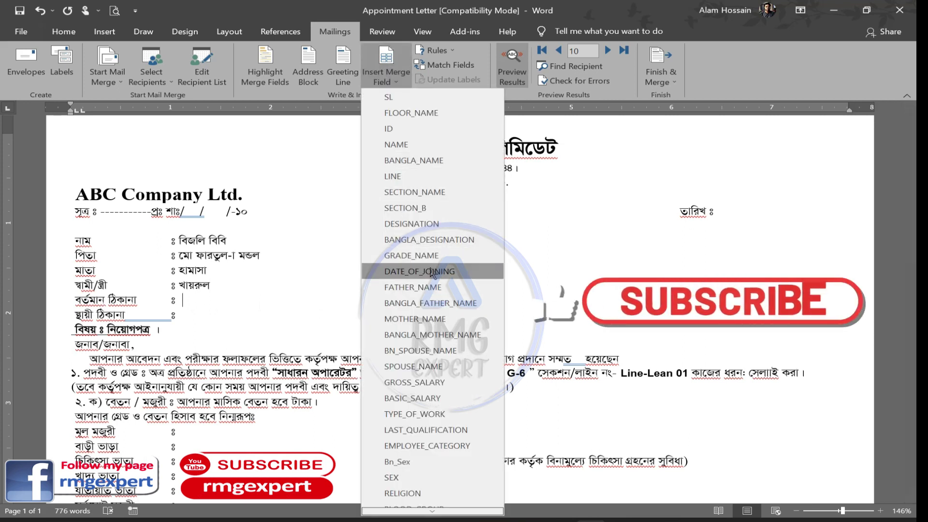
{"action": "scroll", "coordinate": [421, 390], "scroll_direction": "down", "scroll_amount": 1}
{"action": "scroll", "coordinate": [425, 411], "scroll_direction": "down", "scroll_amount": 2}
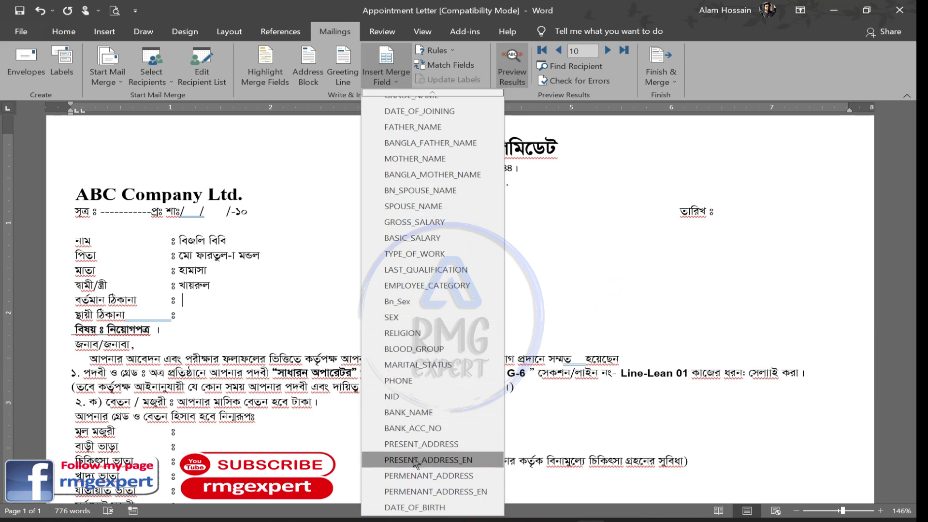
{"action": "left_click", "coordinate": [423, 446]}
Insert the PERMENANT_ADDRESS merge field after the colon on the স্থায়ী ঠিকানা line
{"action": "left_click", "coordinate": [207, 316]}
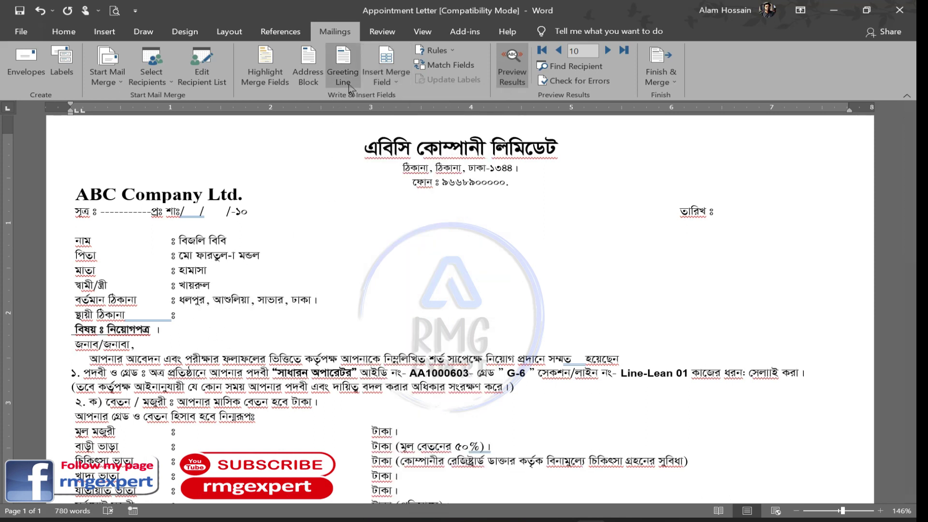
{"action": "left_click", "coordinate": [385, 82]}
{"action": "scroll", "coordinate": [422, 402], "scroll_direction": "down", "scroll_amount": 4}
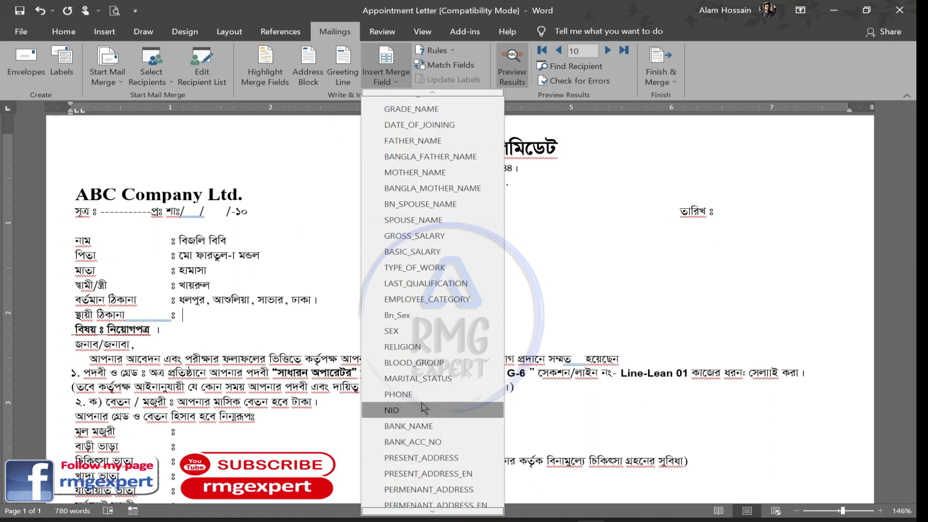
{"action": "left_click", "coordinate": [429, 475]}
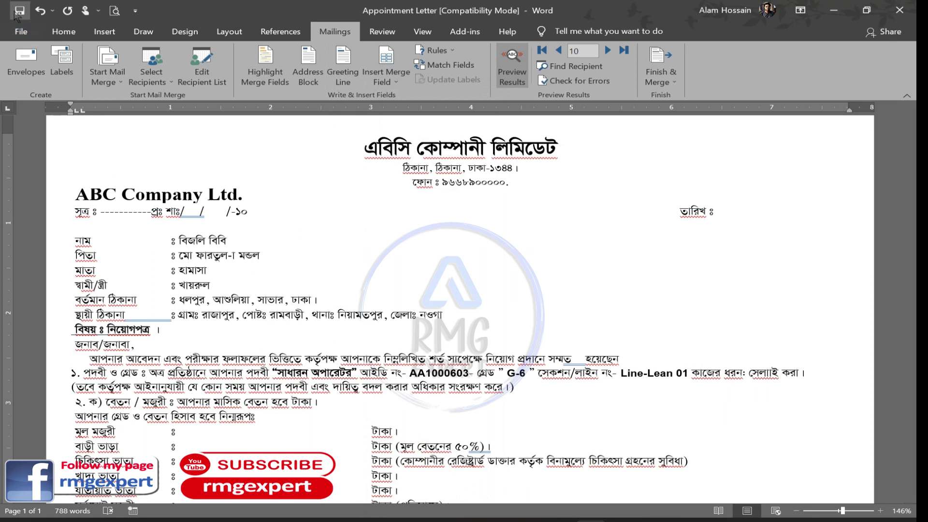
Replace the quoted designation “সাধারন অপারেটর” in clause ১ with the BANGLA_DESIGNATION merge field
{"action": "scroll", "coordinate": [338, 315], "scroll_direction": "down", "scroll_amount": 3}
{"action": "scroll", "coordinate": [262, 259], "scroll_direction": "up", "scroll_amount": 1}
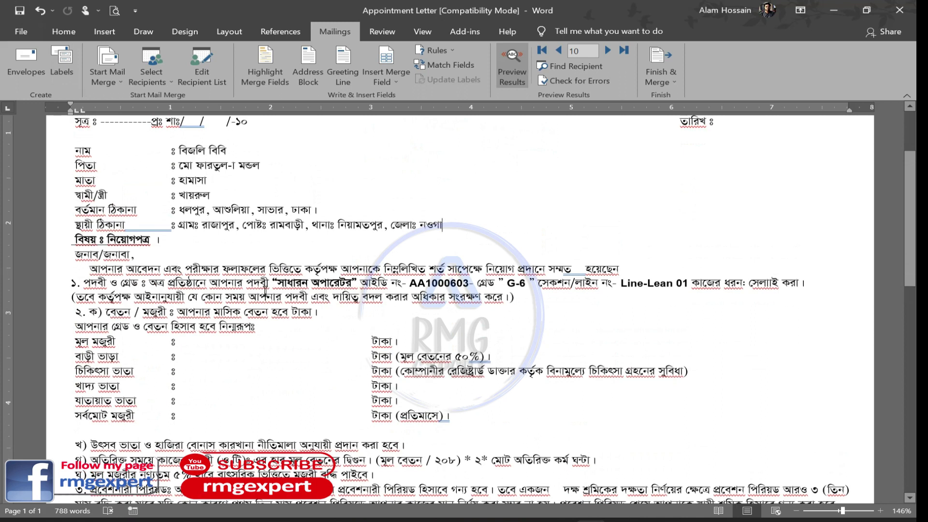
{"action": "left_click_drag", "start_coordinate": [273, 281], "coordinate": [359, 282]}
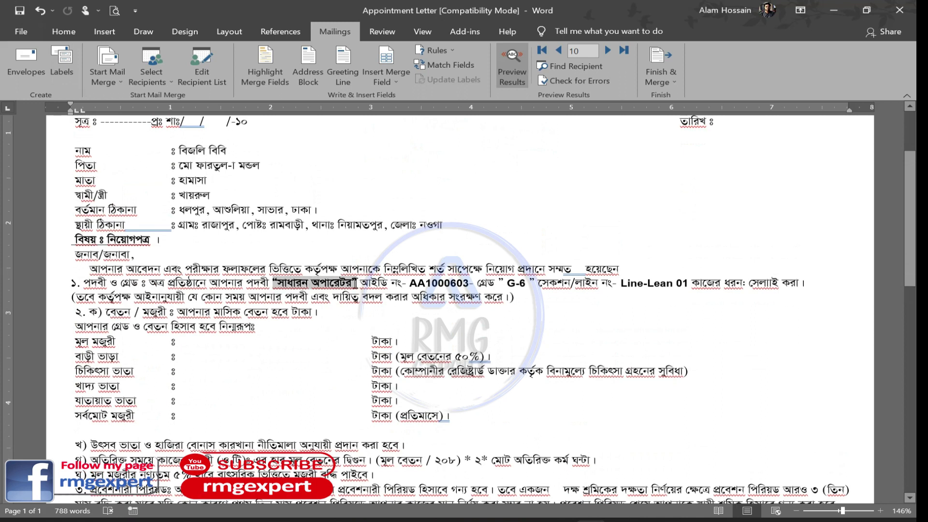
{"action": "key", "text": "Delete"}
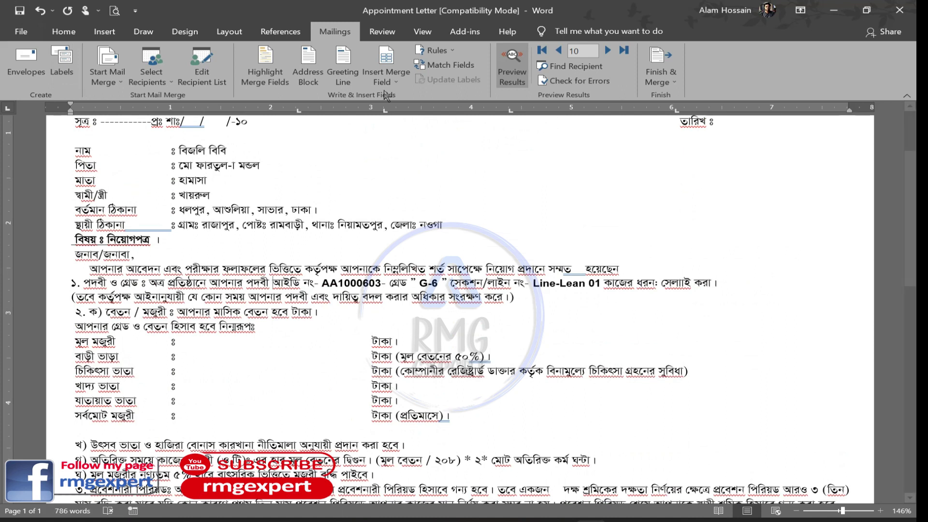
{"action": "left_click", "coordinate": [386, 82]}
{"action": "left_click", "coordinate": [417, 241]}
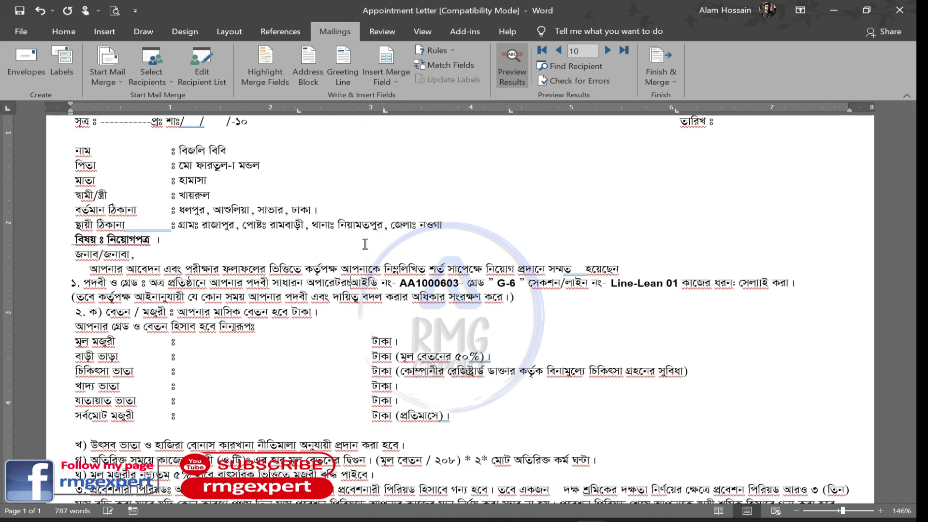
Enclose the inserted designation field in clause ১ in double quotation marks
{"action": "key", "text": "BackSpace"}
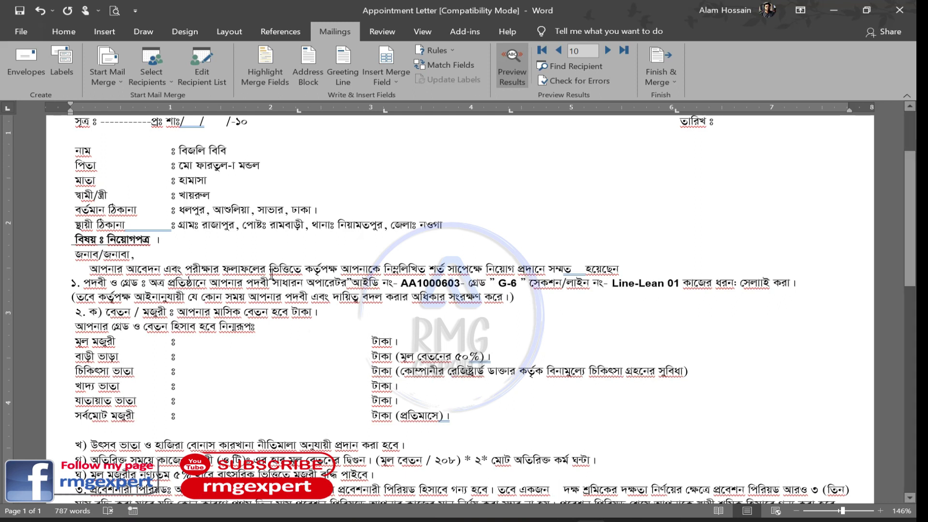
{"action": "double_click", "coordinate": [276, 282]}
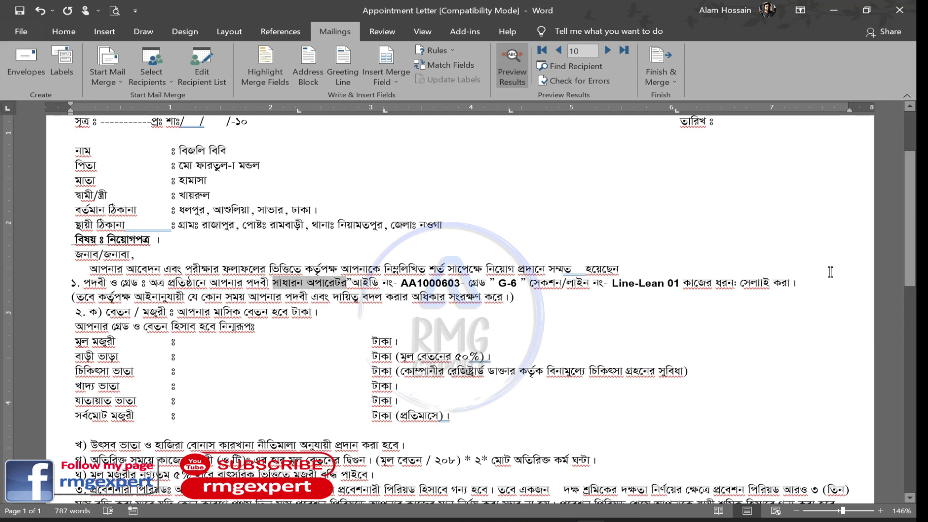
{"action": "type", "text": "\""}
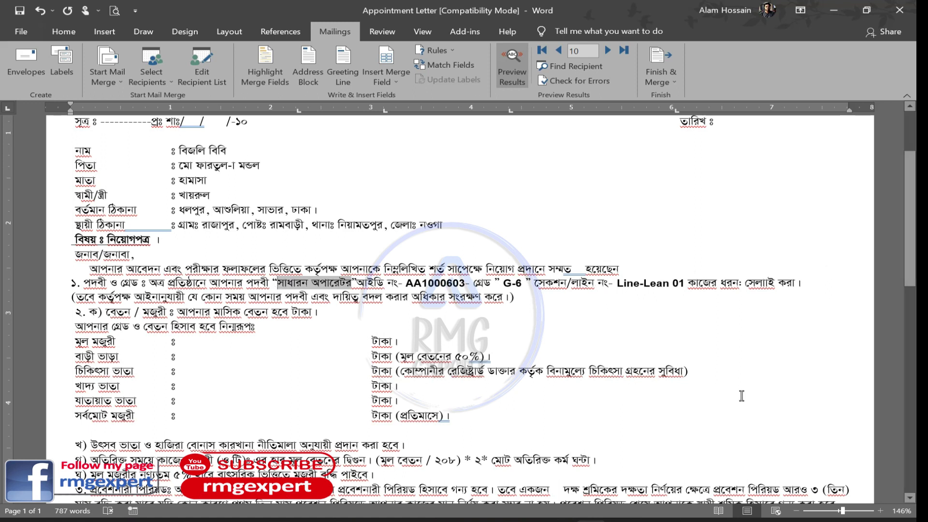
{"action": "left_click", "coordinate": [356, 283]}
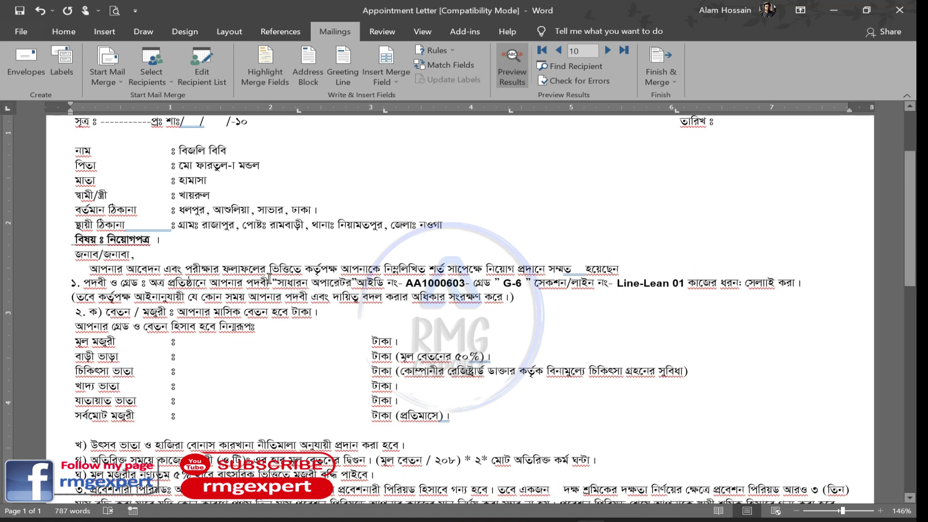
Make the quoted designation in clause ১ bold
{"action": "left_click_drag", "start_coordinate": [274, 281], "coordinate": [356, 281]}
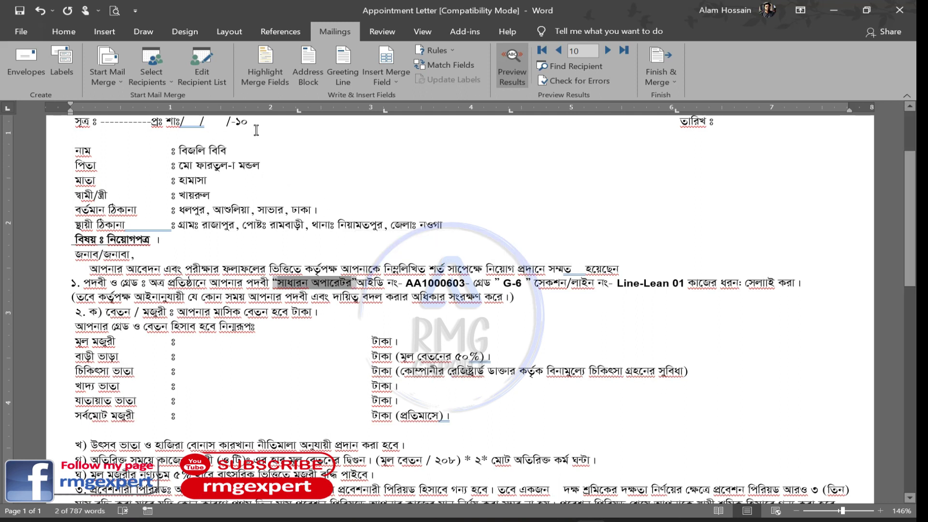
{"action": "left_click", "coordinate": [63, 31]}
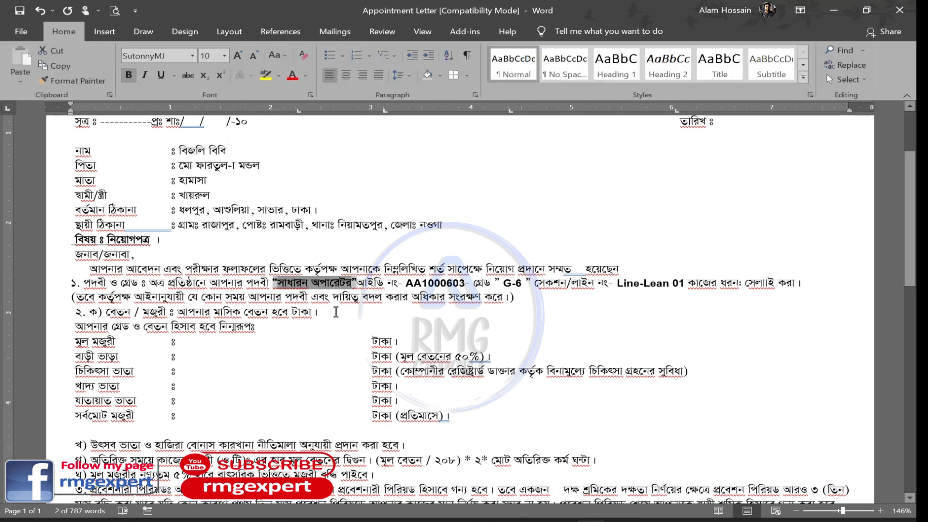
{"action": "left_click", "coordinate": [356, 283]}
Replace the employee ID after আইডি নং in clause ১ with the ID merge field
{"action": "left_click", "coordinate": [415, 283]}
{"action": "left_click_drag", "start_coordinate": [407, 284], "coordinate": [466, 283]}
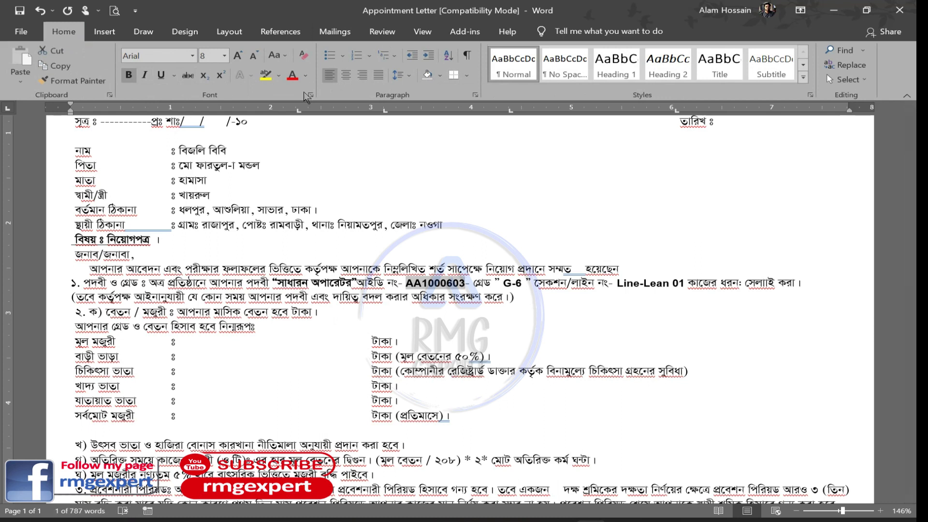
{"action": "left_click", "coordinate": [335, 31]}
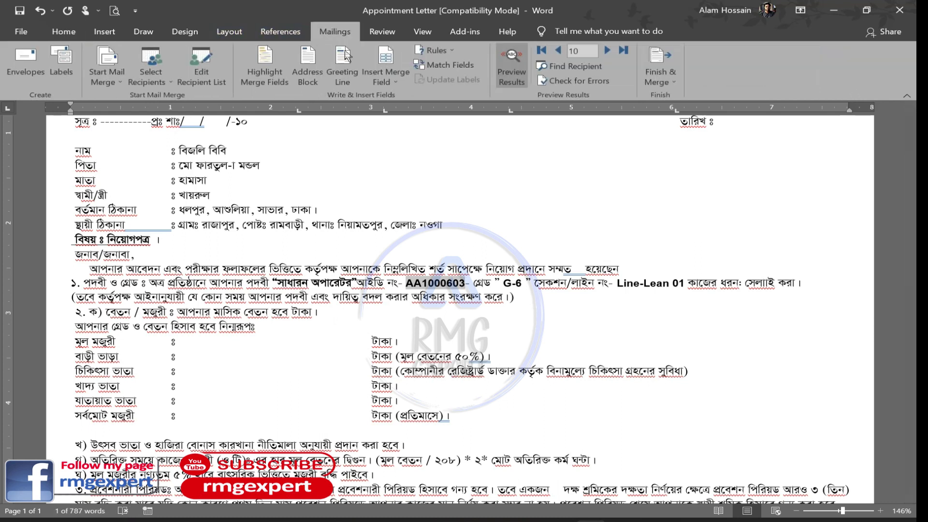
{"action": "left_click", "coordinate": [391, 86]}
{"action": "left_click", "coordinate": [411, 128]}
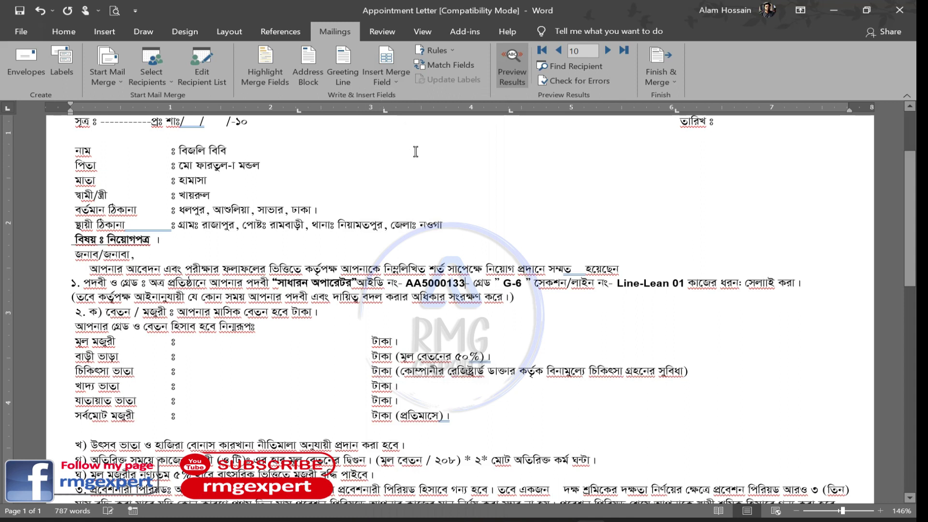
Replace the grade G-6 inside the quotation marks in clause ১ with the GRADE_NAME merge field
{"action": "left_click", "coordinate": [511, 288]}
{"action": "left_click", "coordinate": [386, 82]}
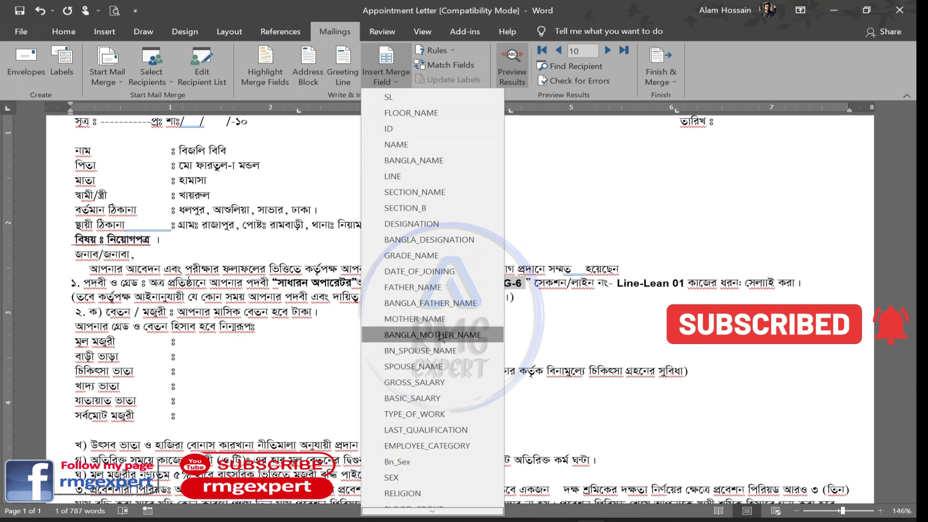
{"action": "scroll", "coordinate": [435, 333], "scroll_direction": "down", "scroll_amount": 2}
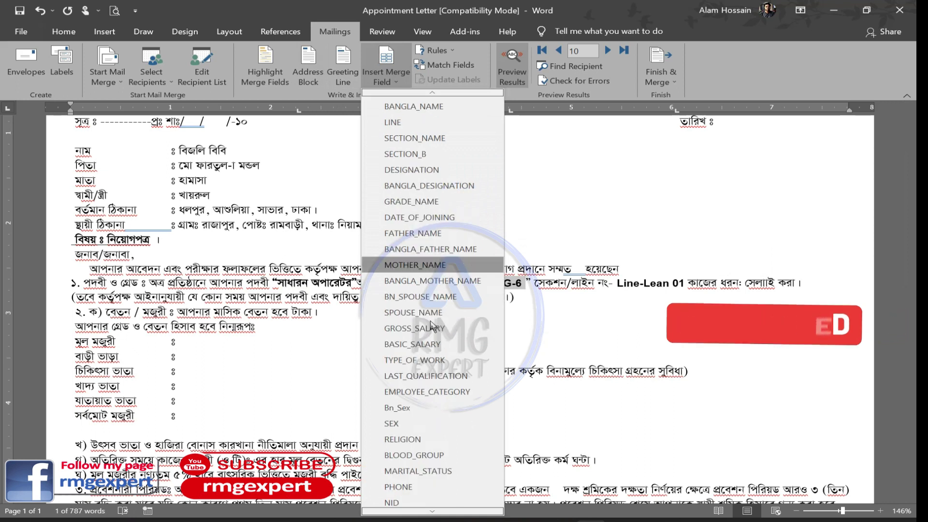
{"action": "left_click", "coordinate": [421, 201]}
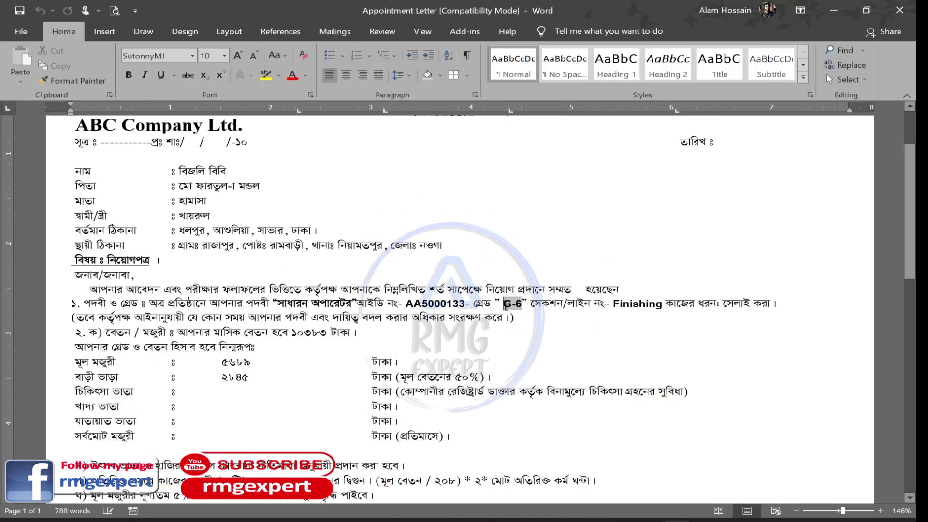
{"action": "left_click_drag", "start_coordinate": [508, 303], "coordinate": [520, 304]}
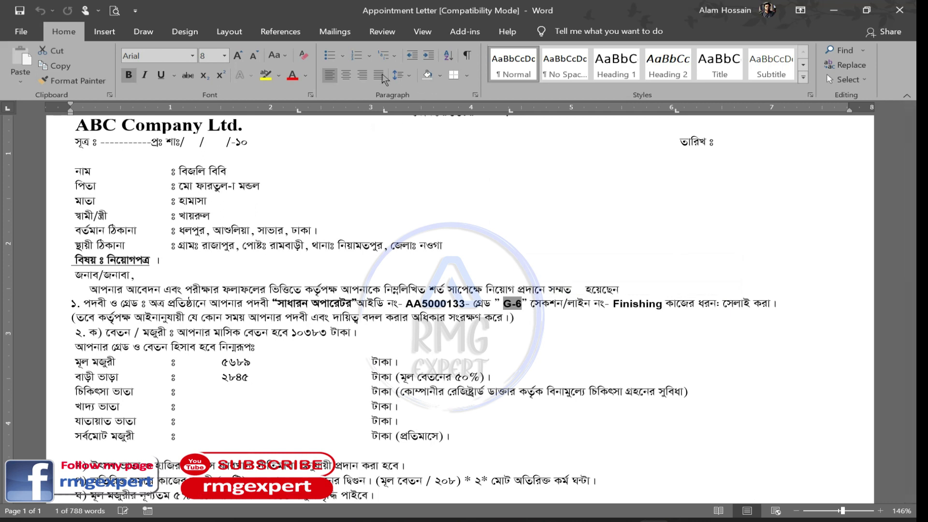
{"action": "left_click", "coordinate": [334, 31]}
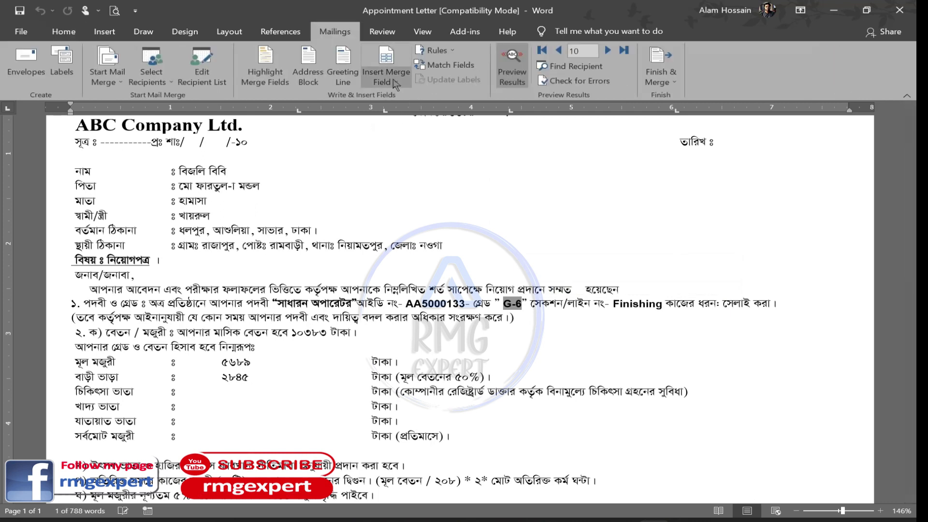
{"action": "left_click", "coordinate": [386, 81]}
{"action": "left_click", "coordinate": [423, 255]}
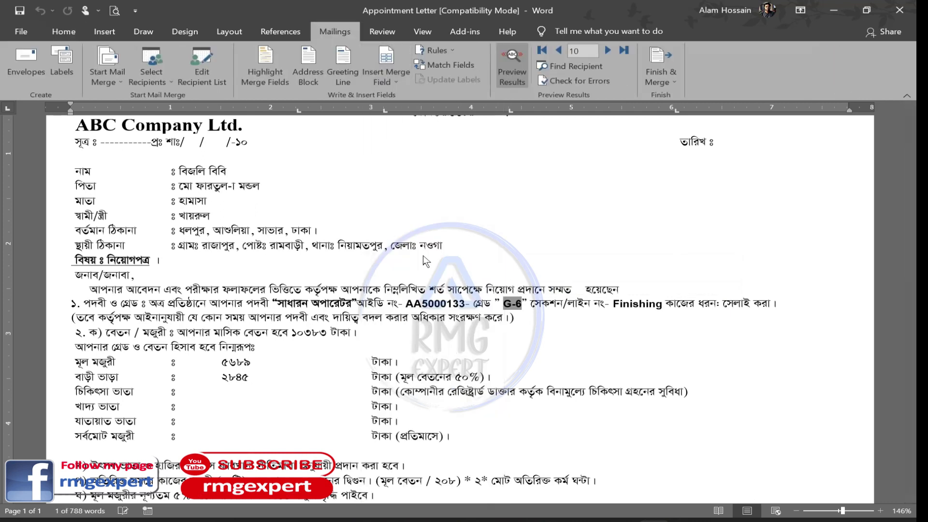
Replace the section/line value after সেকশন/লাইন নং in clause ১ with the LINE merge field
{"action": "left_click_drag", "start_coordinate": [614, 304], "coordinate": [662, 303]}
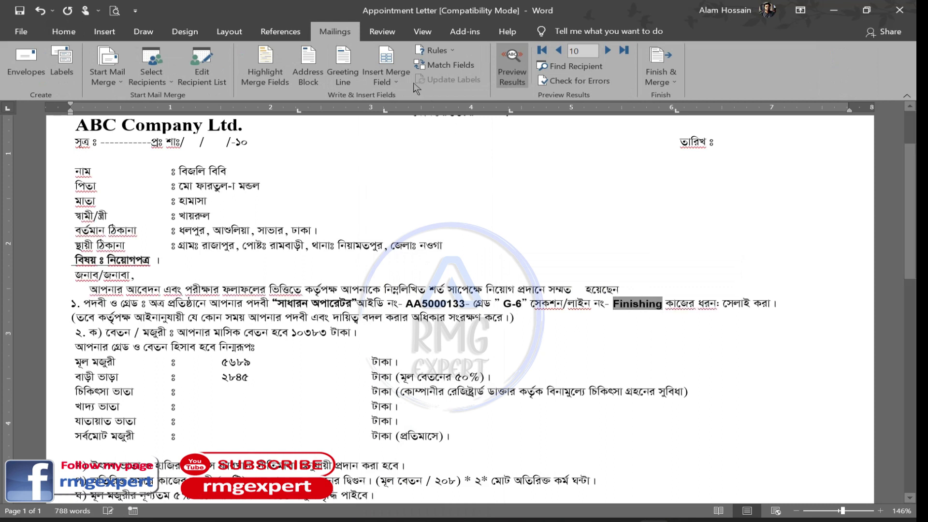
{"action": "left_click", "coordinate": [386, 82]}
{"action": "left_click", "coordinate": [417, 178]}
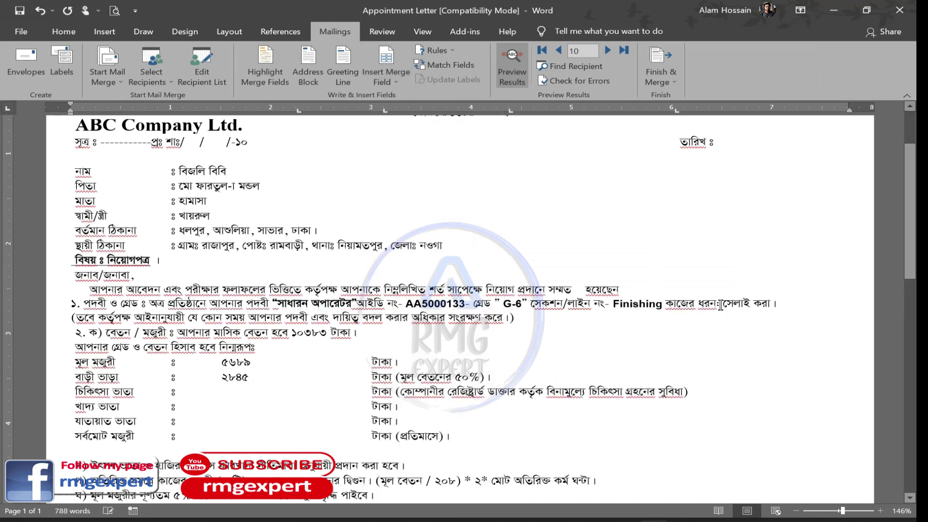
Replace the work type text সেলাই করা at the end of clause ১ with its matching merge field
{"action": "left_click_drag", "start_coordinate": [723, 304], "coordinate": [770, 304]}
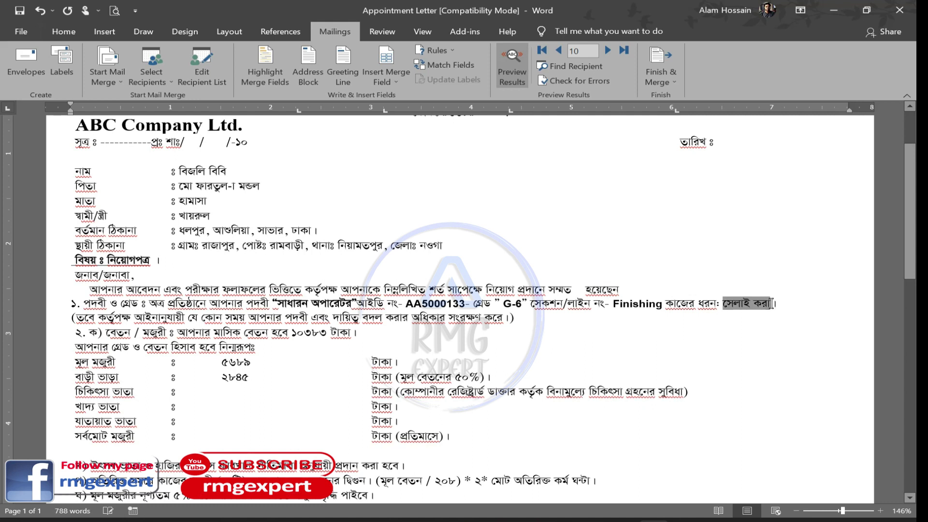
{"action": "left_click", "coordinate": [382, 82]}
{"action": "scroll", "coordinate": [416, 488], "scroll_direction": "down", "scroll_amount": 4}
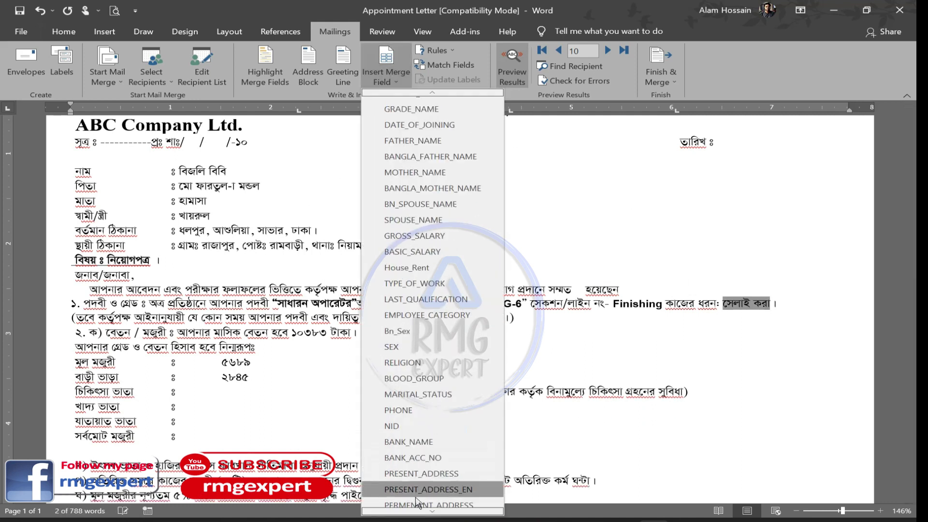
{"action": "left_click", "coordinate": [414, 507]}
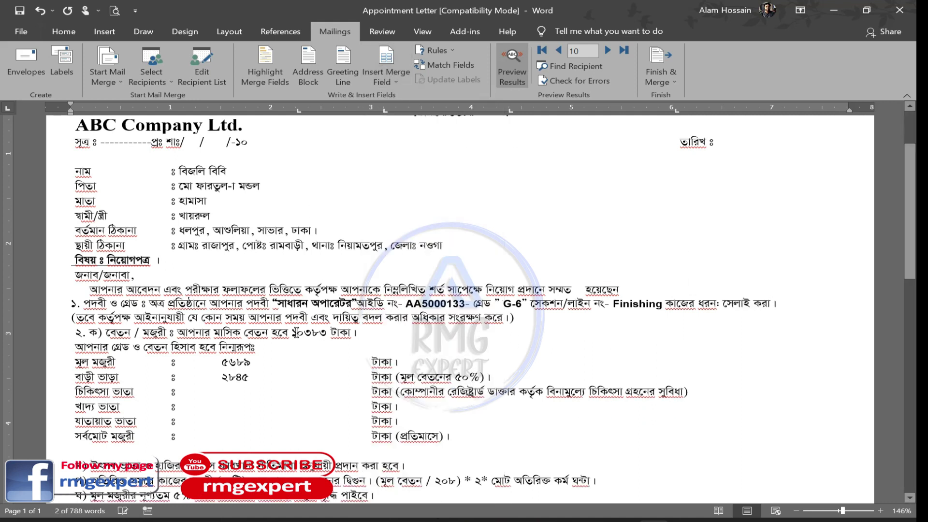
Replace the monthly salary amount in clause ২(ক) with the GROSS_SALARY merge field
{"action": "left_click", "coordinate": [292, 332]}
{"action": "double_click", "coordinate": [293, 333]}
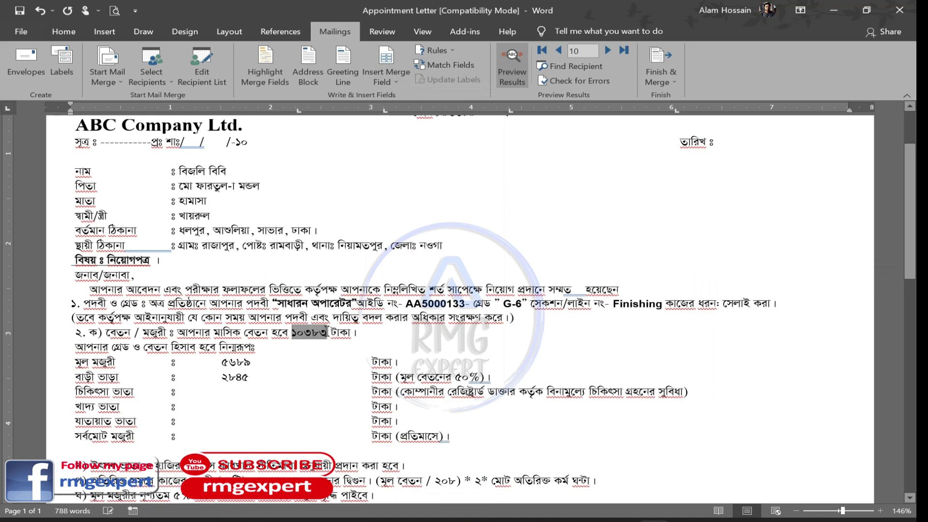
{"action": "left_click", "coordinate": [386, 77]}
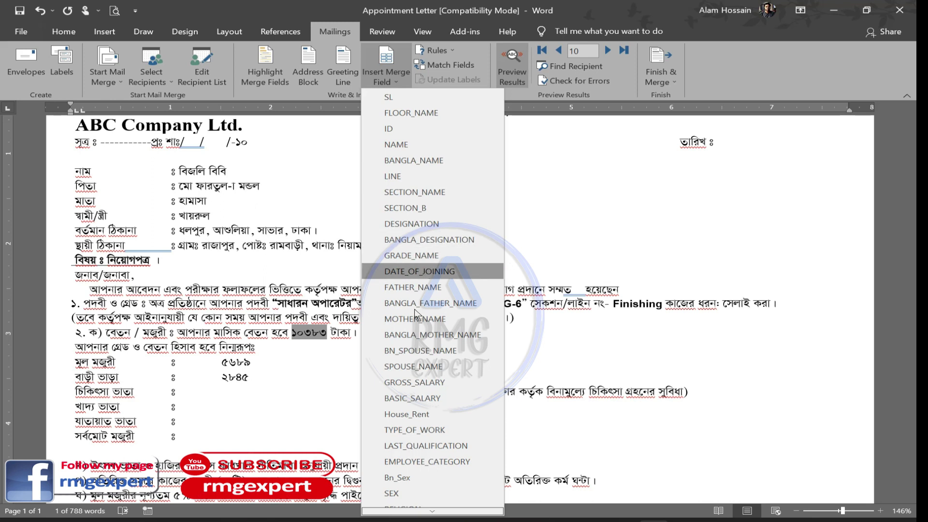
{"action": "left_click", "coordinate": [399, 382]}
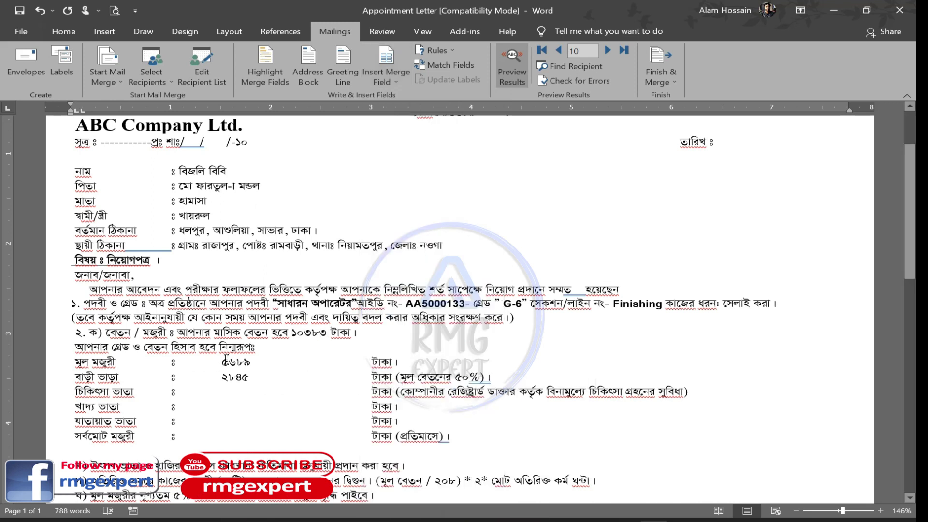
Replace the basic wage amount on the মূল মজুরী line with the BASIC_SALARY merge field
{"action": "left_click_drag", "start_coordinate": [224, 360], "coordinate": [251, 362]}
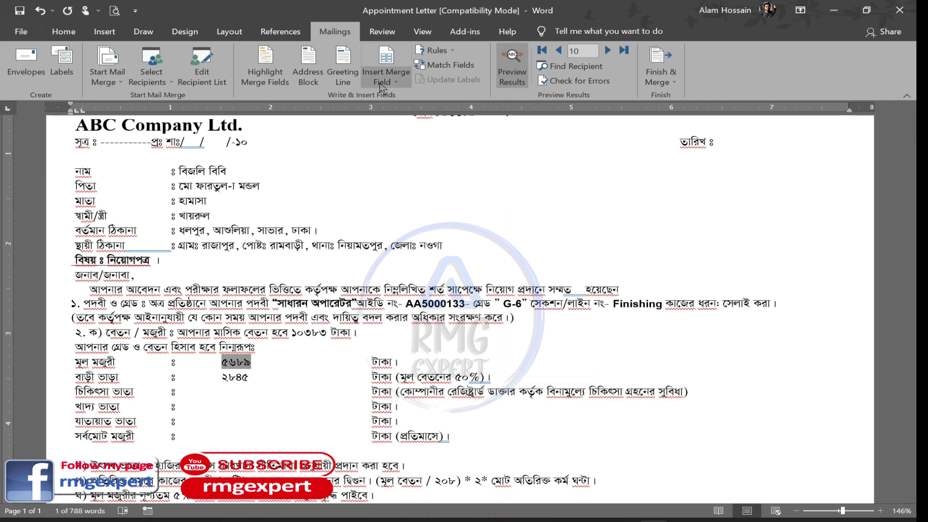
{"action": "left_click", "coordinate": [386, 79]}
{"action": "left_click", "coordinate": [416, 398]}
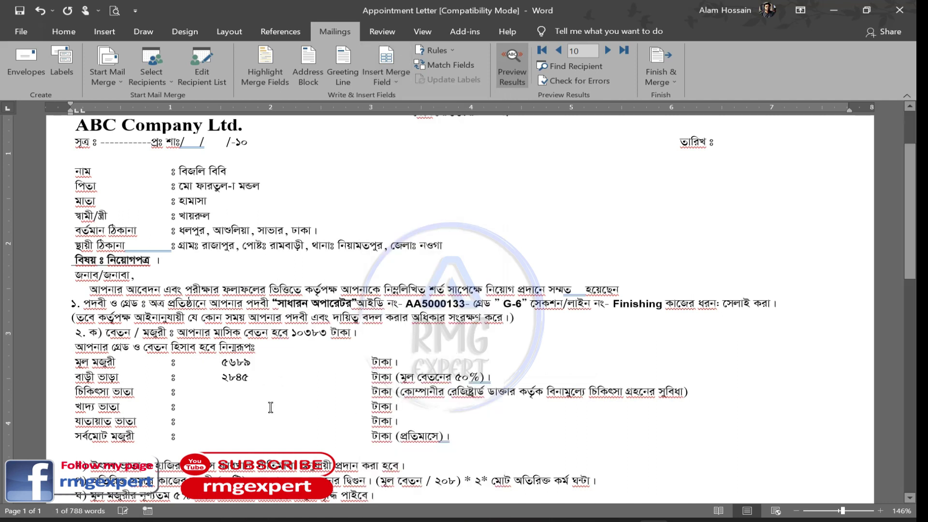
Replace the house rent amount on the বাড়ী ভাড়া line with the House_Rent merge field
{"action": "double_click", "coordinate": [241, 376]}
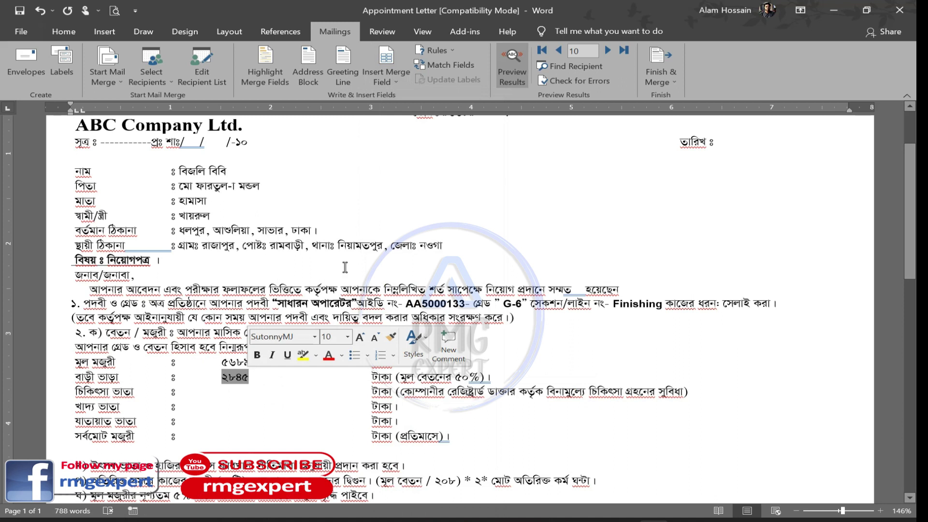
{"action": "left_click", "coordinate": [386, 80]}
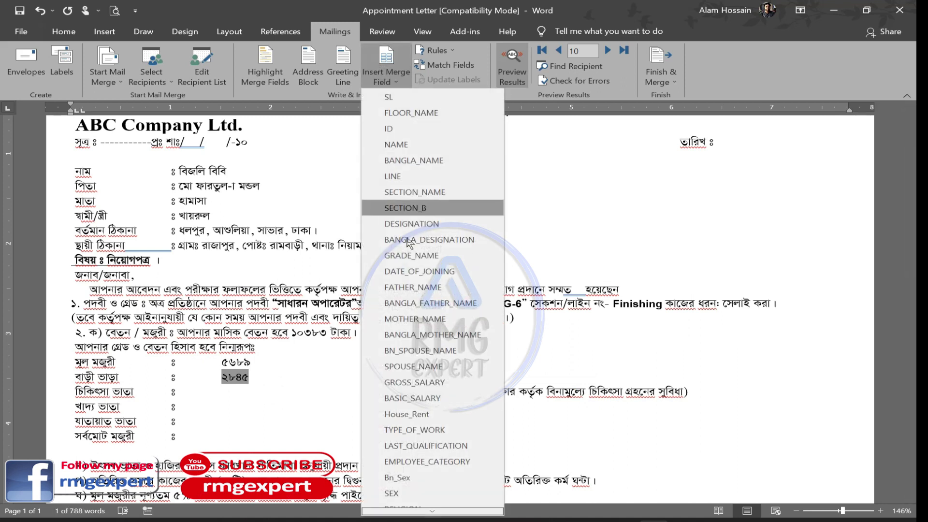
{"action": "left_click", "coordinate": [429, 414]}
Fill in the fixed allowances in the wage breakdown: medical ৬০০, food ৯০০ and transport ৩৫০
{"action": "left_click", "coordinate": [225, 392]}
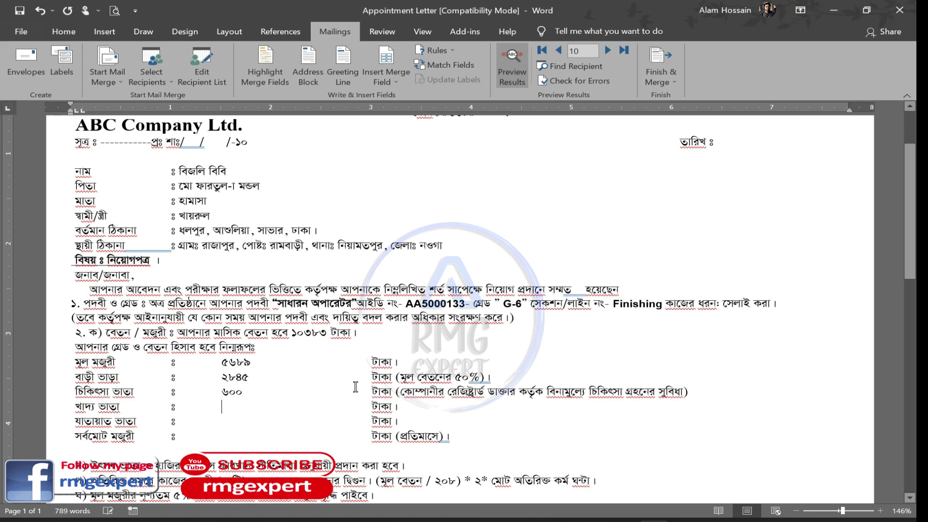
{"action": "key", "text": "Down"}
{"action": "type", "text": "৯০০"}
{"action": "left_click", "coordinate": [220, 419]}
{"action": "type", "text": "৩৫০"}
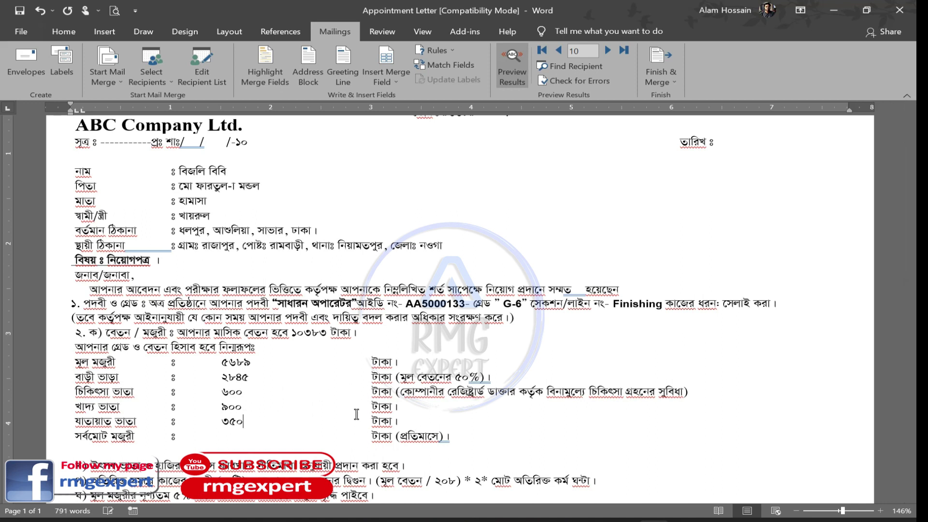
Insert the GROSS_SALARY merge field on the total wage line (সর্বমোট মজুরী) and make it bold
{"action": "left_click", "coordinate": [217, 437]}
{"action": "left_click", "coordinate": [387, 81]}
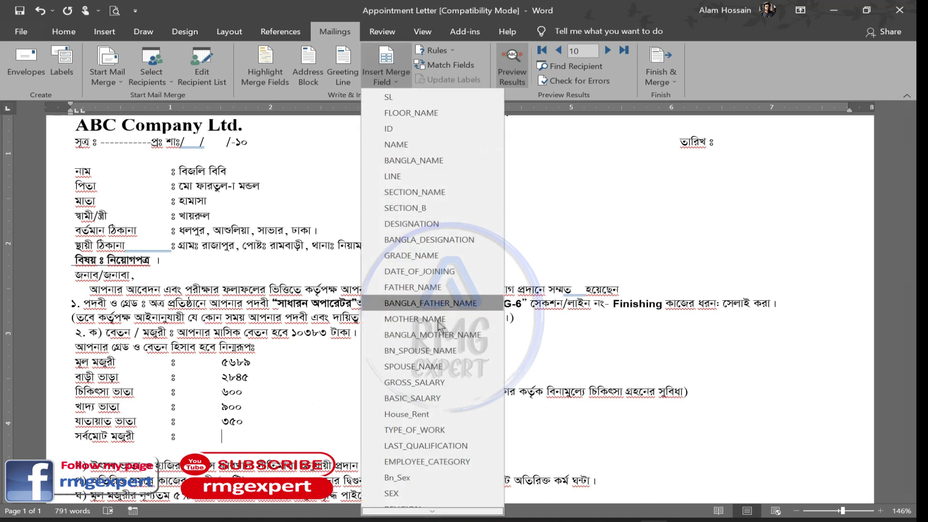
{"action": "left_click", "coordinate": [426, 383]}
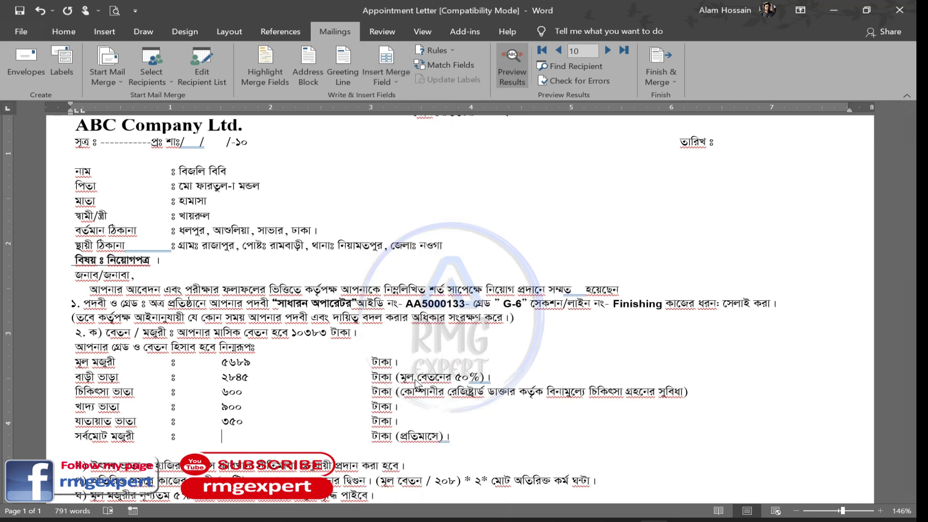
{"action": "double_click", "coordinate": [223, 437]}
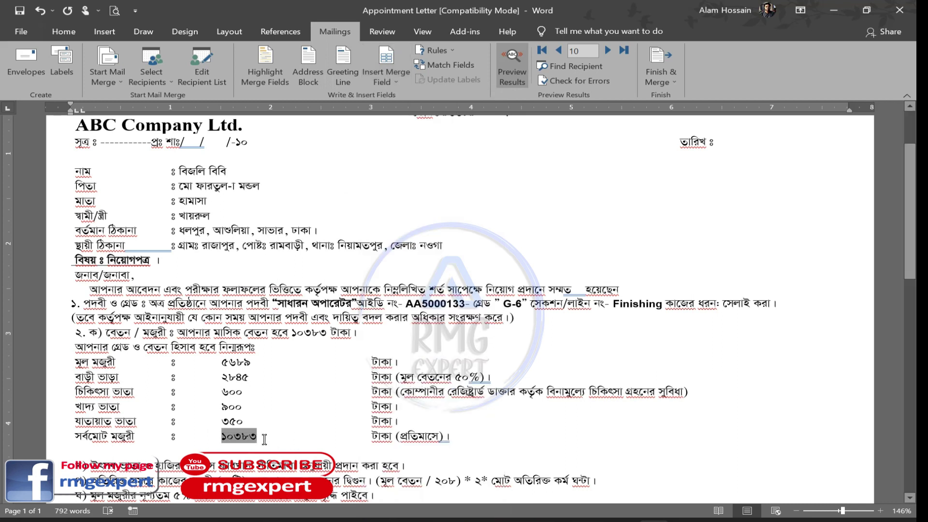
{"action": "left_click", "coordinate": [62, 32]}
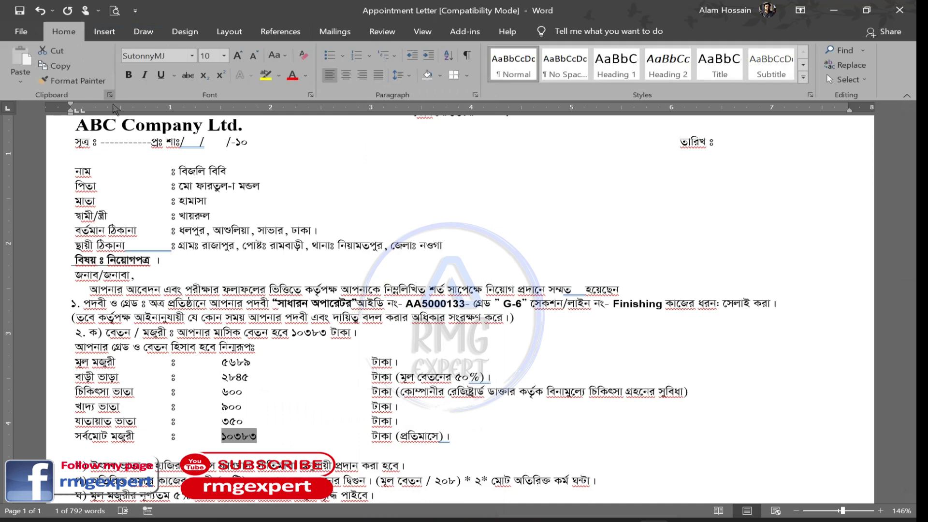
{"action": "left_click", "coordinate": [134, 76]}
{"action": "left_click", "coordinate": [353, 437]}
Replace the designation inside the quotation marks in the closing acceptance statement with the BANGLA_DESIGNATION merge field
{"action": "scroll", "coordinate": [380, 375], "scroll_direction": "down", "scroll_amount": 2}
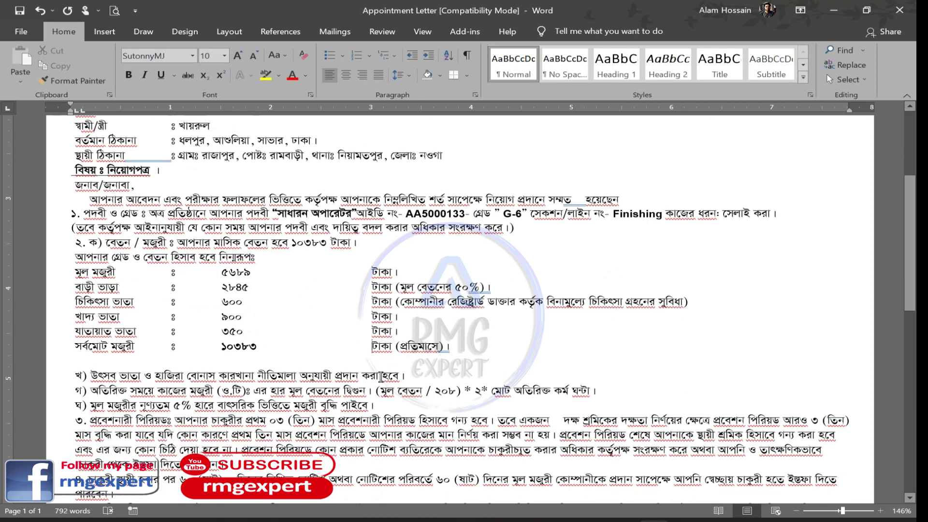
{"action": "scroll", "coordinate": [380, 376], "scroll_direction": "down", "scroll_amount": 15}
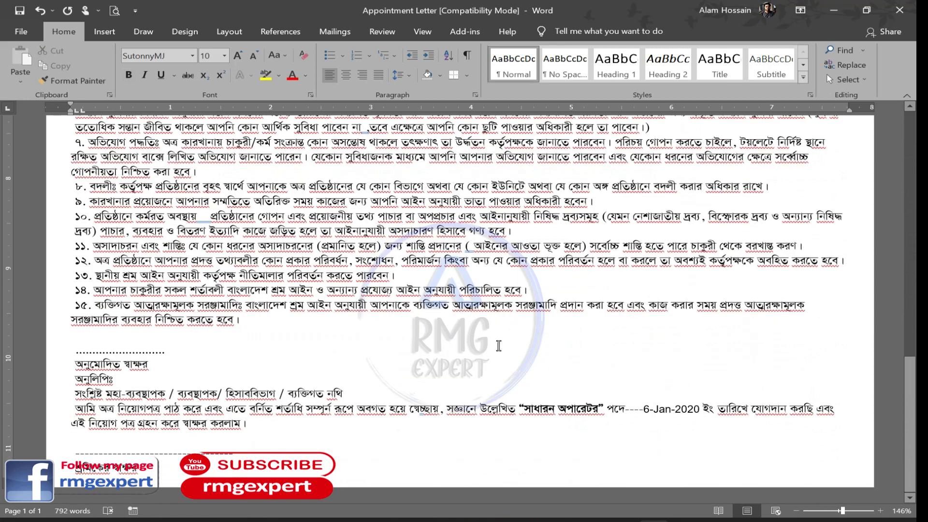
{"action": "left_click", "coordinate": [516, 411]}
{"action": "double_click", "coordinate": [538, 408]}
{"action": "left_click", "coordinate": [561, 411]}
{"action": "left_click_drag", "start_coordinate": [531, 410], "coordinate": [597, 408]}
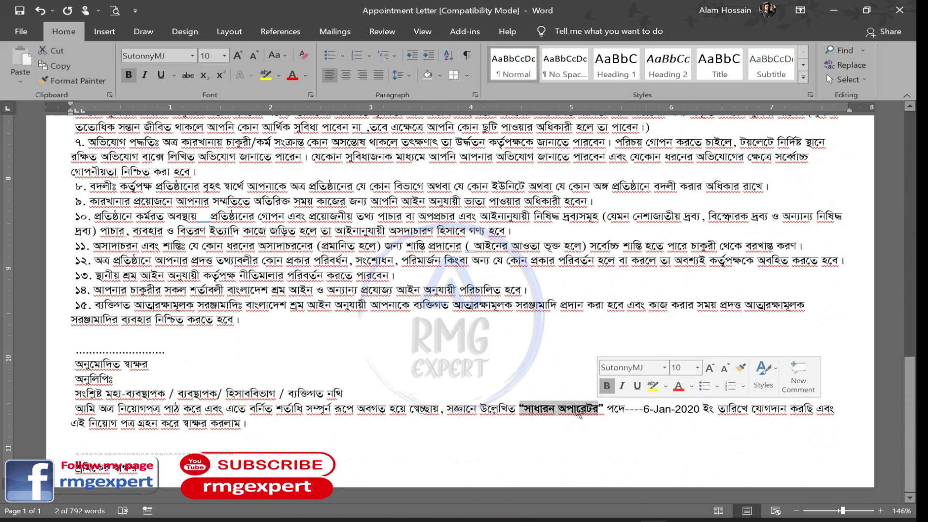
{"action": "left_click", "coordinate": [532, 410]}
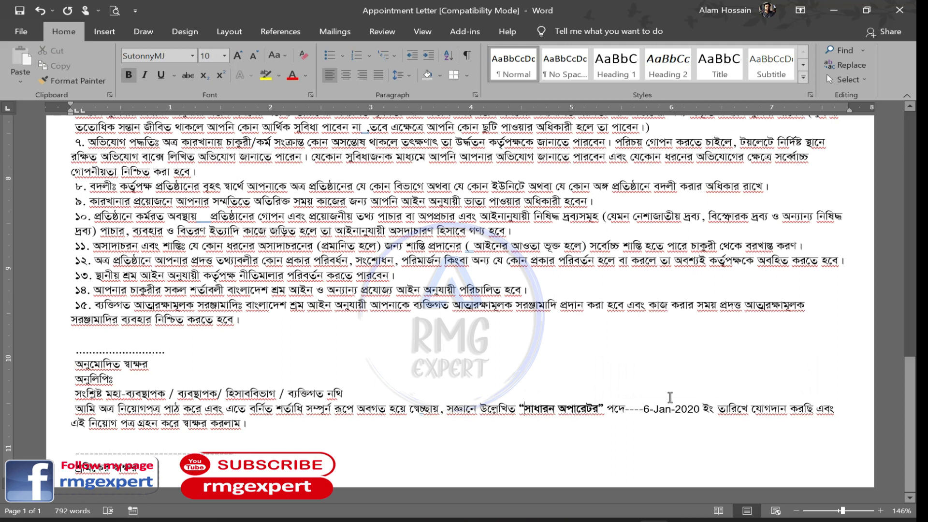
{"action": "key", "text": "shift+Right"}
{"action": "key", "text": "shift+Right"}
{"action": "key", "text": "shift+Right"}
{"action": "key", "text": "shift+Right"}
{"action": "key", "text": "shift+Right"}
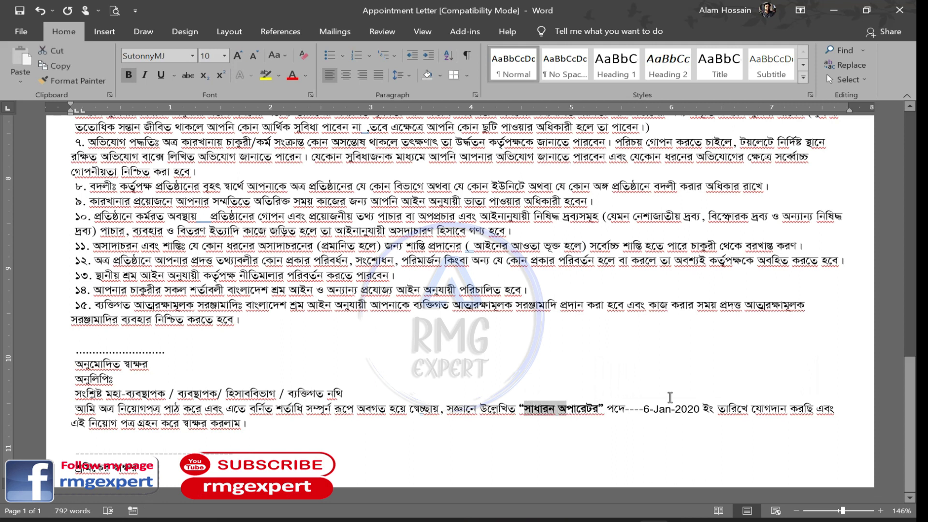
{"action": "key", "text": "shift+Right"}
{"action": "key", "text": "shift+Right"}
{"action": "key", "text": "shift+Right"}
{"action": "key", "text": "shift+Right"}
{"action": "key", "text": "shift+Right"}
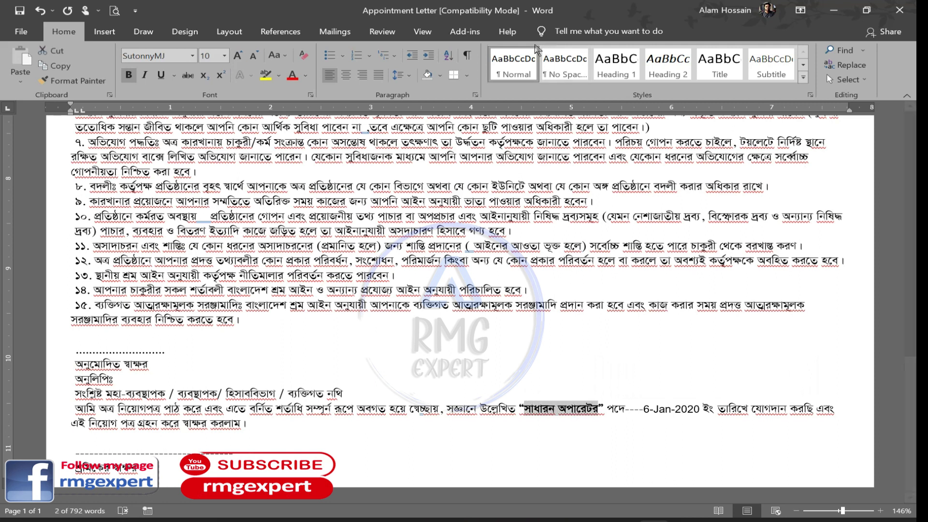
{"action": "left_click", "coordinate": [335, 31]}
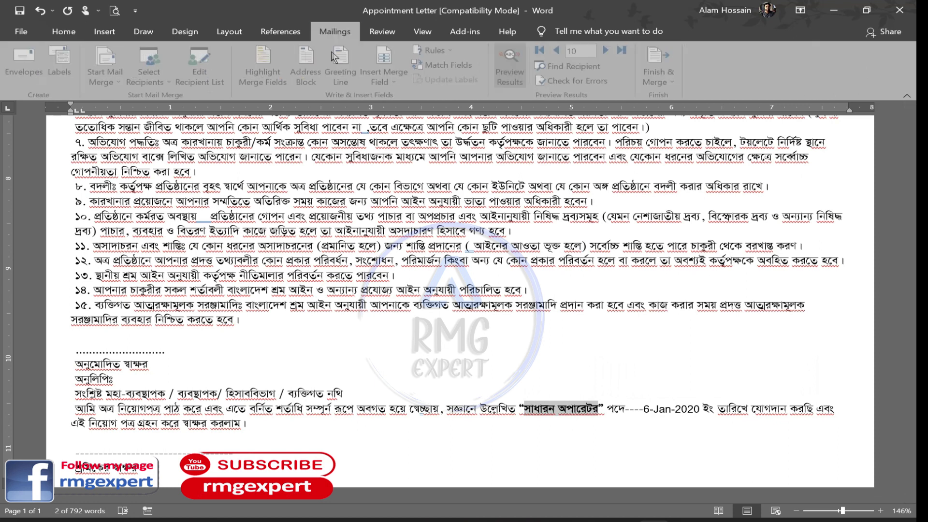
{"action": "left_click", "coordinate": [383, 82]}
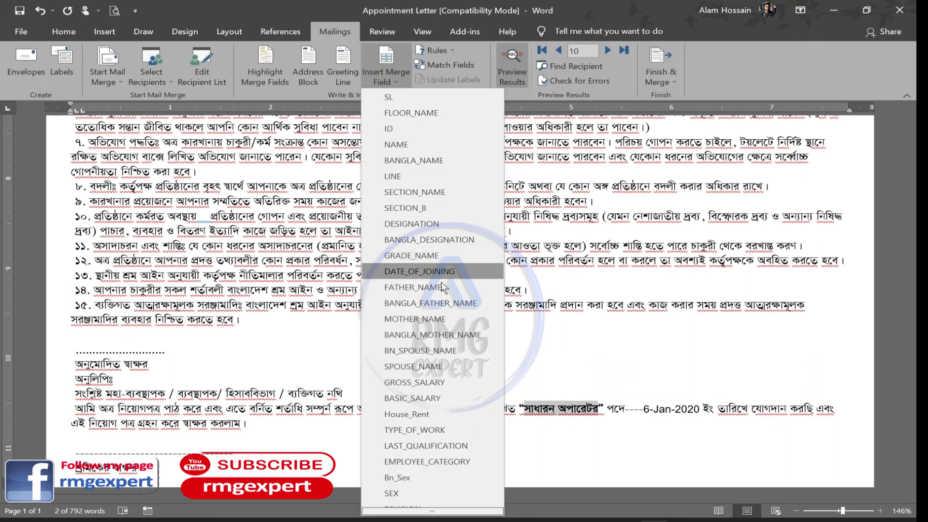
{"action": "left_click", "coordinate": [446, 252]}
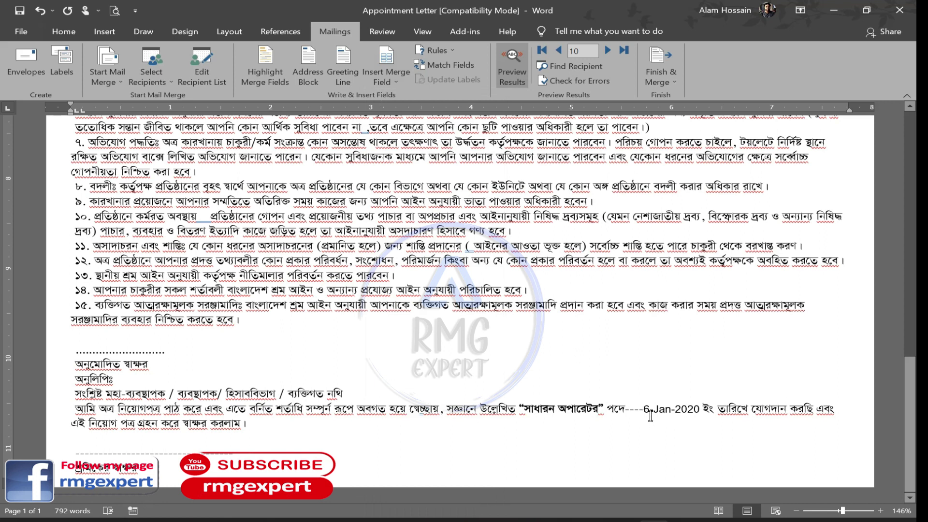
Replace the joining date and the dashes before it in the closing acceptance statement with the DATE_OF_JOINING merge field
{"action": "left_click_drag", "start_coordinate": [643, 410], "coordinate": [701, 410]}
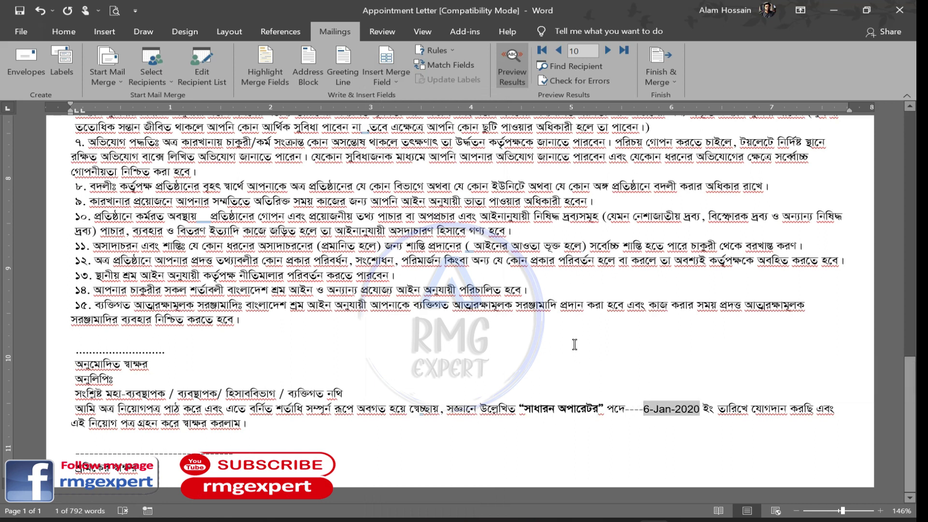
{"action": "key", "text": "BackSpace"}
{"action": "key", "text": "BackSpace"}
{"action": "key", "text": "BackSpace"}
{"action": "key", "text": "BackSpace"}
{"action": "key", "text": "BackSpace"}
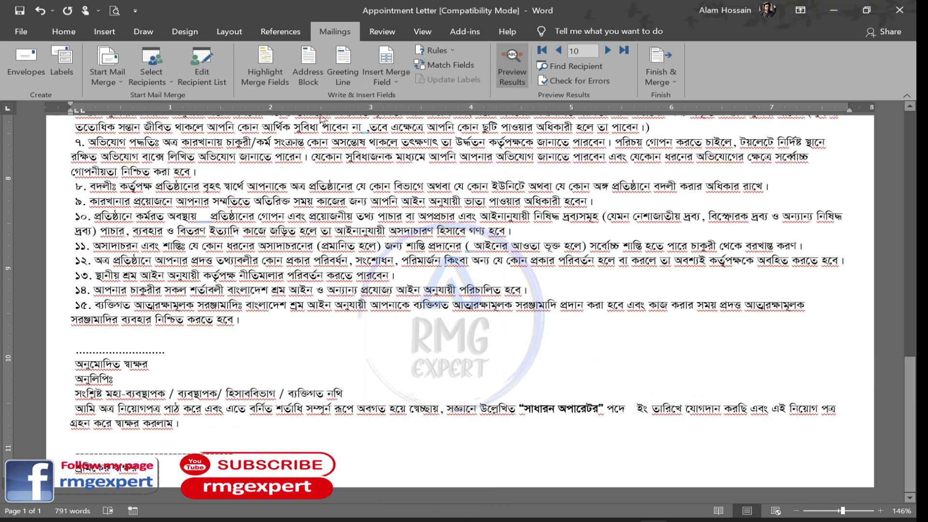
{"action": "left_click", "coordinate": [386, 80]}
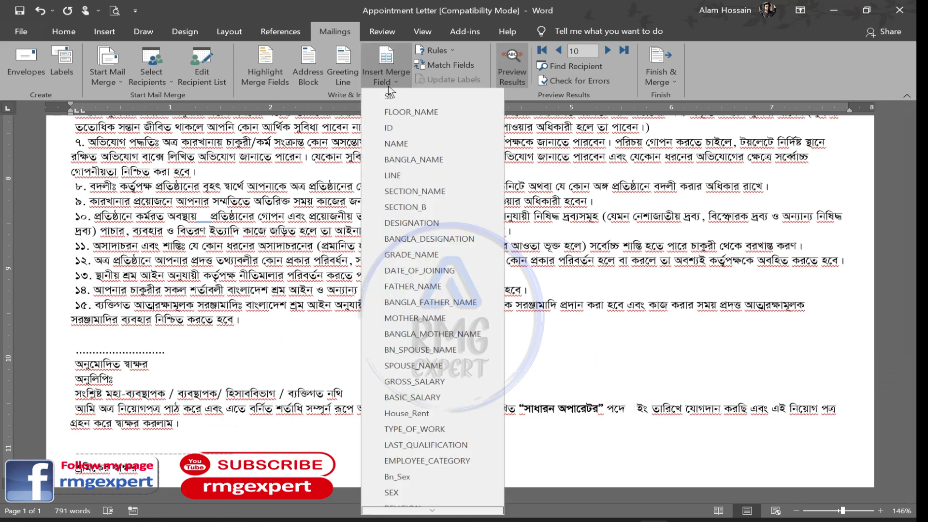
{"action": "left_click", "coordinate": [425, 272]}
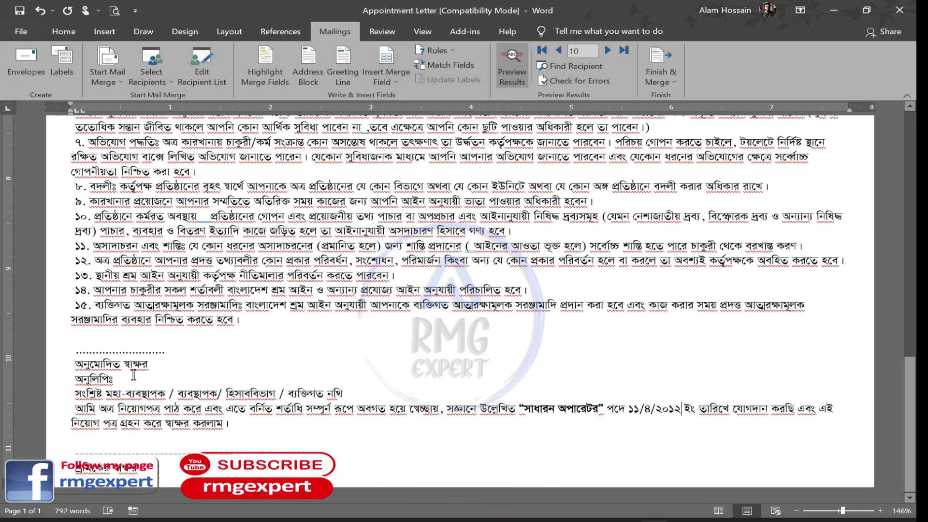
Preview the merged letter for each employee, going back record by record from 10 to 1
{"action": "scroll", "coordinate": [141, 212], "scroll_direction": "up", "scroll_amount": 15}
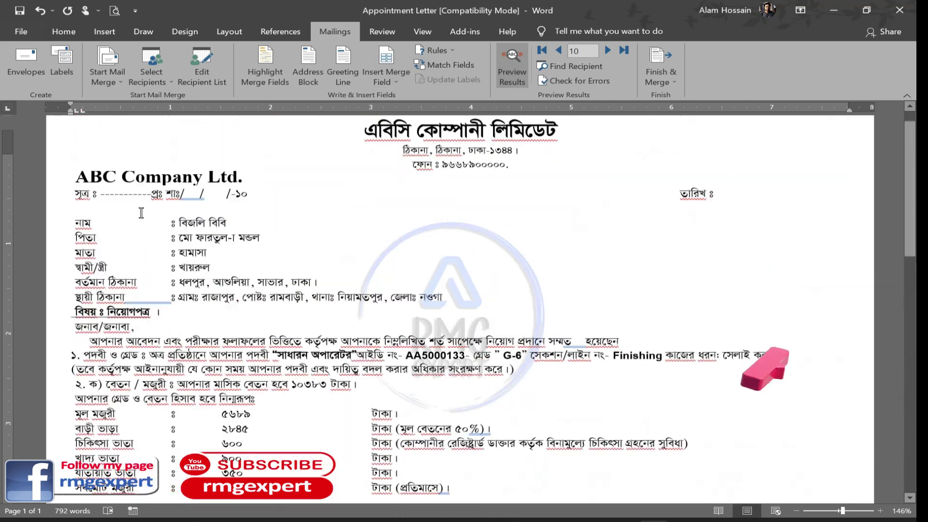
{"action": "scroll", "coordinate": [142, 213], "scroll_direction": "up", "scroll_amount": 2}
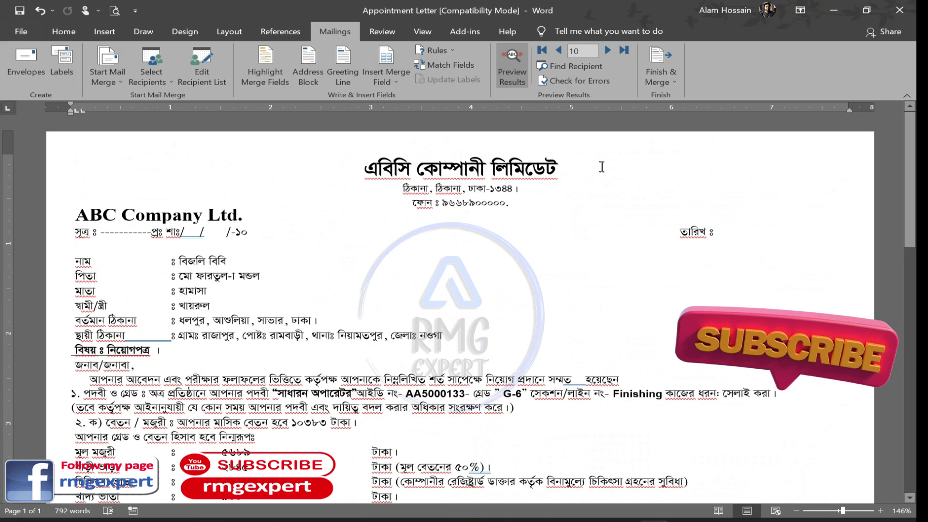
{"action": "left_click", "coordinate": [559, 50]}
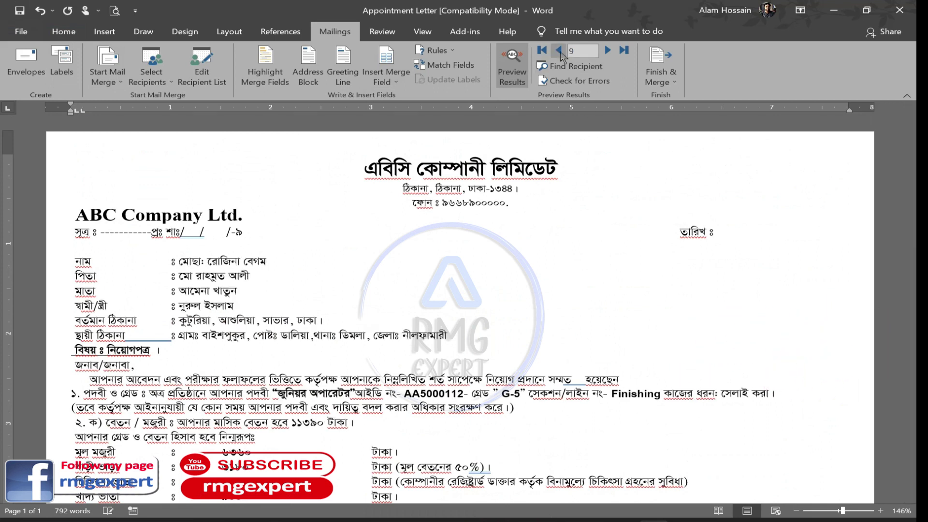
{"action": "left_click", "coordinate": [559, 50]}
{"action": "left_click", "coordinate": [559, 50]}
{"action": "left_click", "coordinate": [559, 50]}
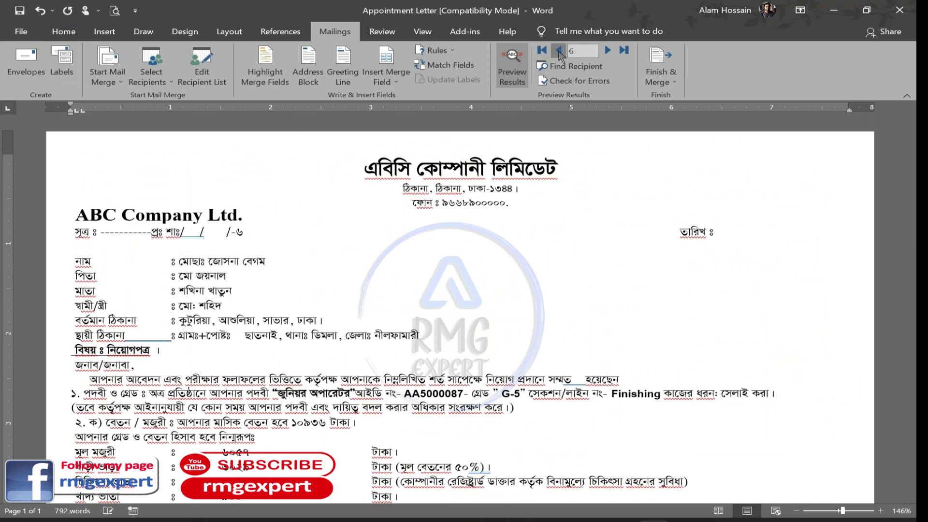
{"action": "left_click", "coordinate": [559, 50]}
{"action": "left_click", "coordinate": [558, 50]}
{"action": "left_click", "coordinate": [559, 50]}
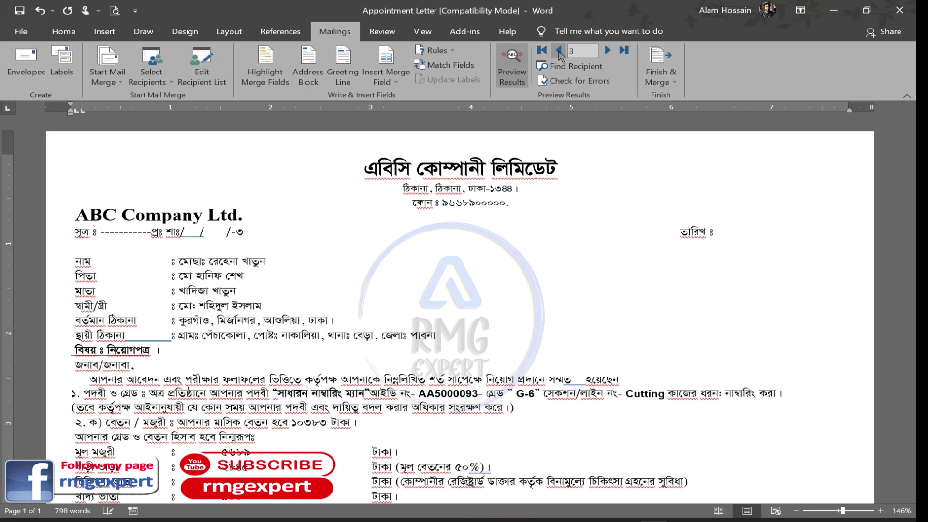
{"action": "left_click", "coordinate": [559, 50]}
{"action": "left_click", "coordinate": [559, 51]}
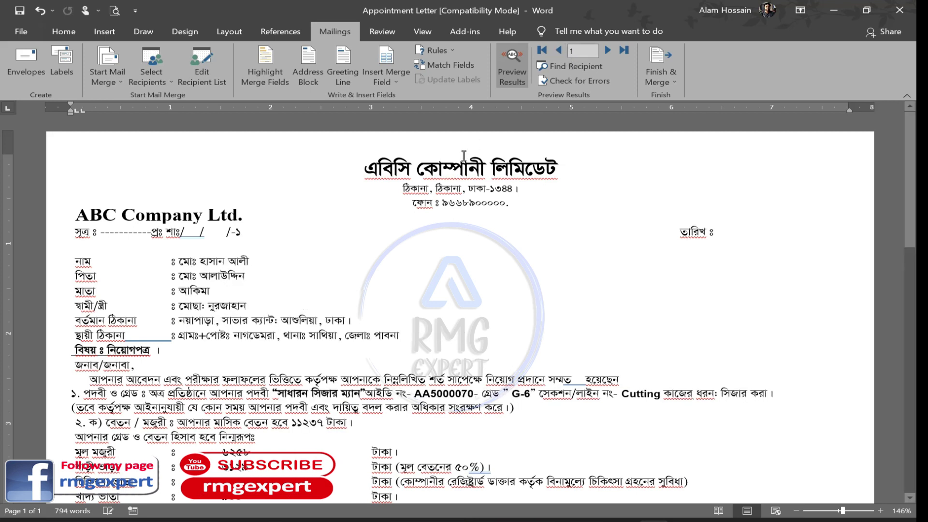
Preview record 2 and examine its employee details and wage breakdown
{"action": "scroll", "coordinate": [197, 244], "scroll_direction": "down", "scroll_amount": 1}
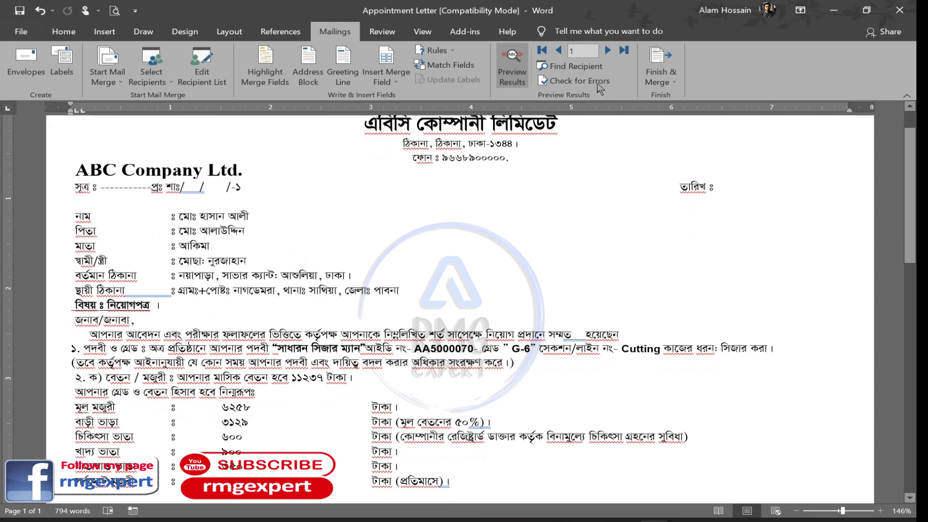
{"action": "left_click", "coordinate": [608, 51]}
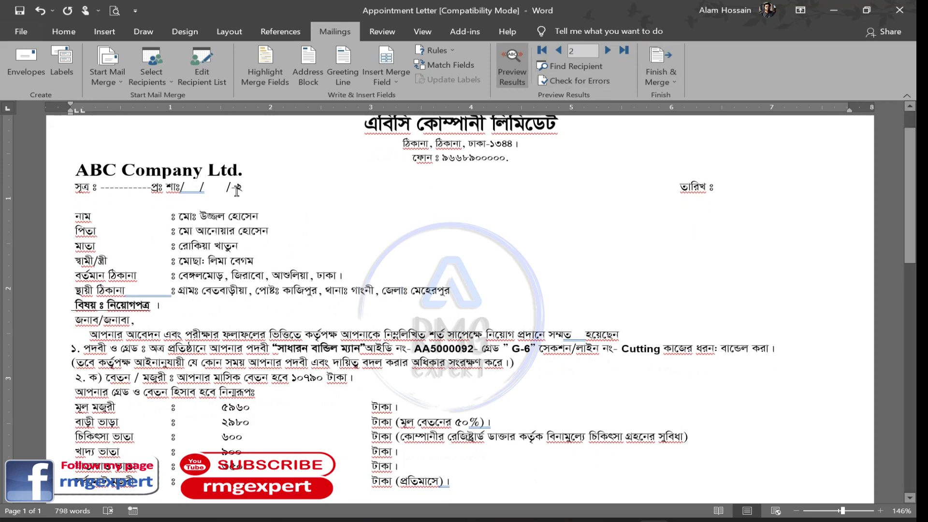
{"action": "scroll", "coordinate": [231, 276], "scroll_direction": "down", "scroll_amount": 2}
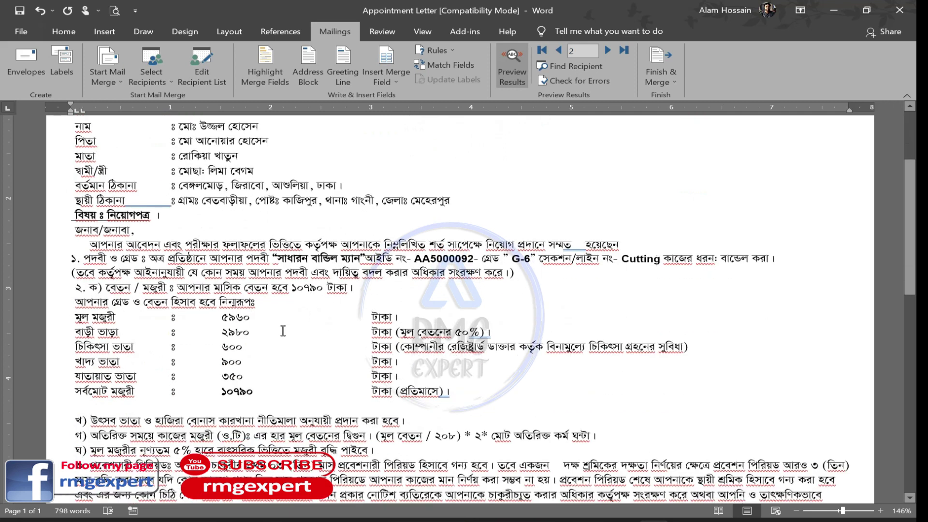
Read through the remaining terms of record 2's merged letter and return to its heading
{"action": "scroll", "coordinate": [283, 330], "scroll_direction": "down", "scroll_amount": 7}
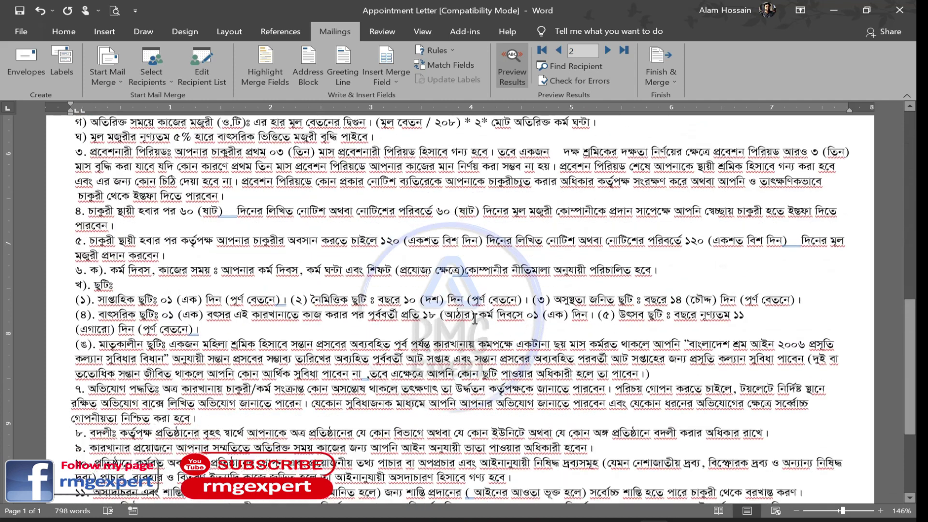
{"action": "scroll", "coordinate": [475, 319], "scroll_direction": "down", "scroll_amount": 5}
{"action": "scroll", "coordinate": [721, 411], "scroll_direction": "up", "scroll_amount": 15}
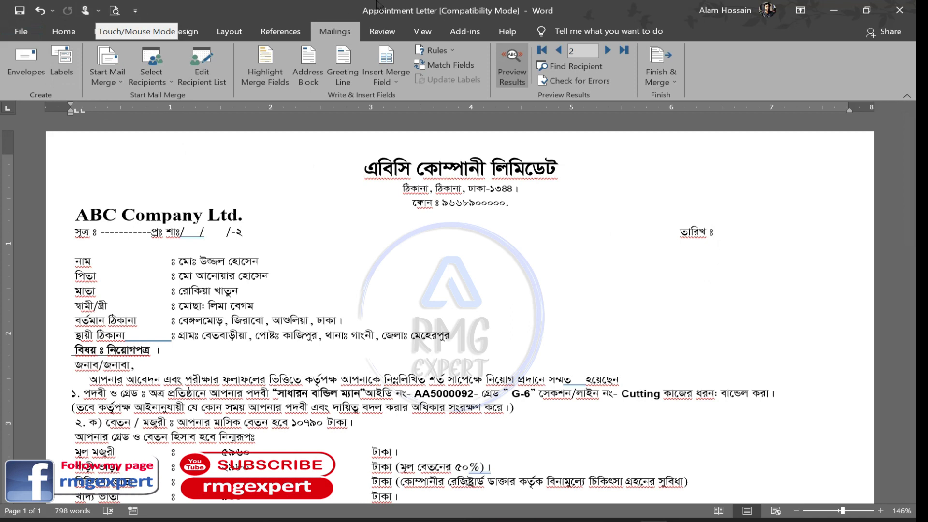
Preview the merged letters record by record, going forward from record 2 to 7 and back to record 4
{"action": "left_click", "coordinate": [608, 51]}
{"action": "left_click", "coordinate": [608, 51]}
{"action": "left_click", "coordinate": [608, 50]}
{"action": "left_click", "coordinate": [608, 50]}
{"action": "left_click", "coordinate": [609, 51]}
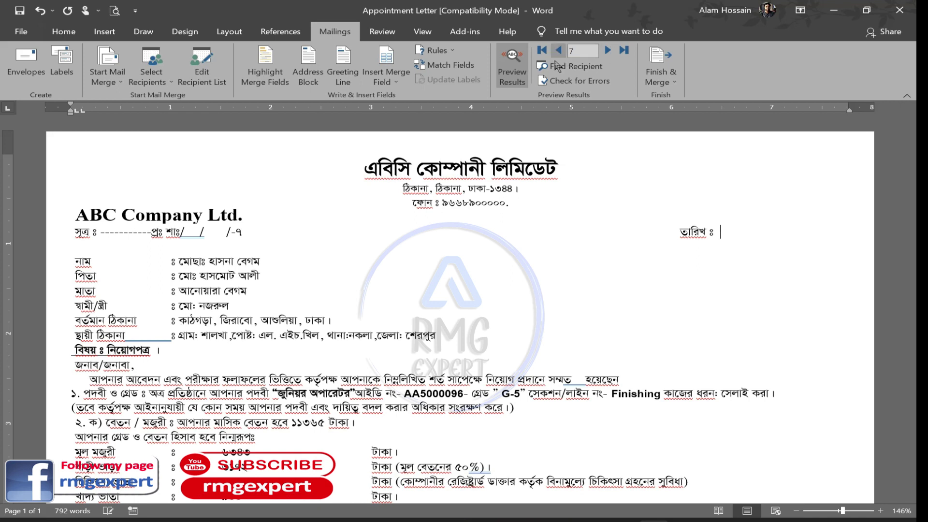
{"action": "left_click", "coordinate": [560, 51]}
{"action": "left_click", "coordinate": [560, 50]}
{"action": "left_click", "coordinate": [559, 50]}
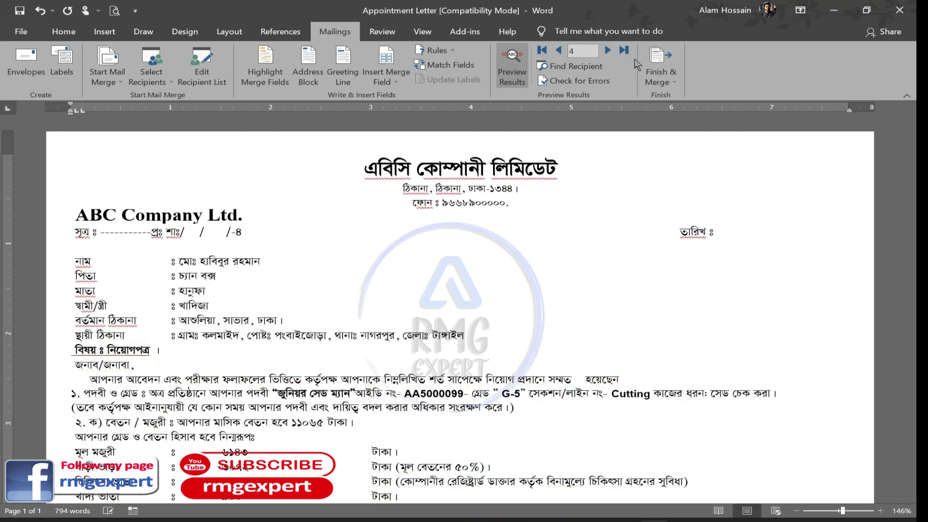
{"action": "left_click", "coordinate": [666, 78]}
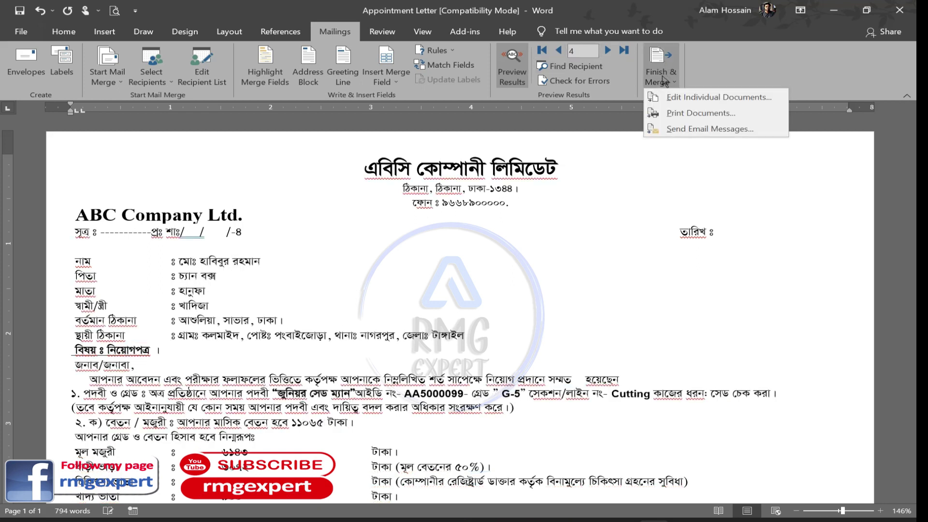
{"action": "left_click", "coordinate": [689, 115]}
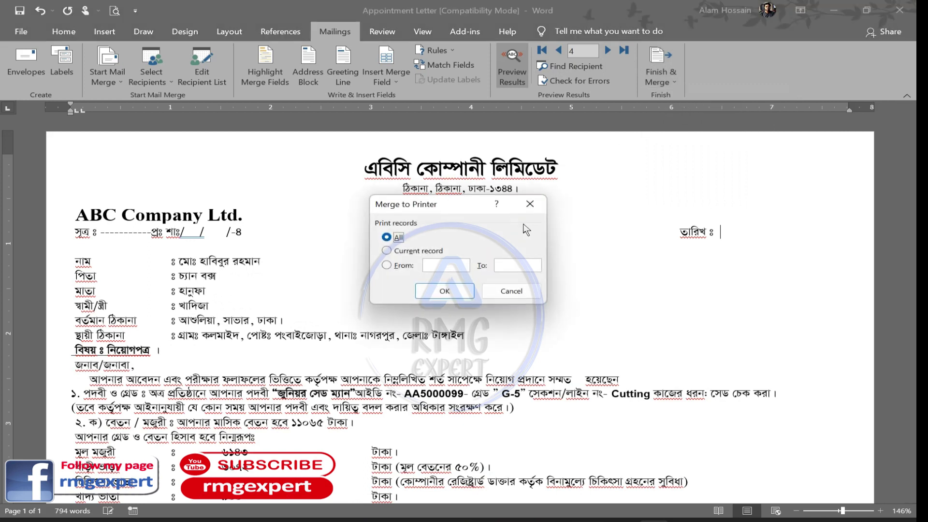
{"action": "type", "text": "1"}
{"action": "type", "text": "5"}
{"action": "left_click", "coordinate": [387, 237]}
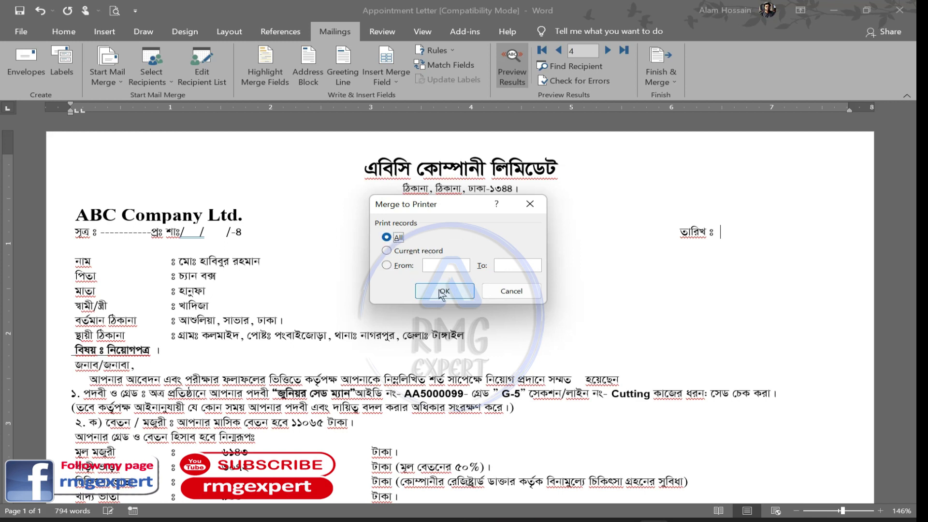
{"action": "left_click", "coordinate": [511, 291]}
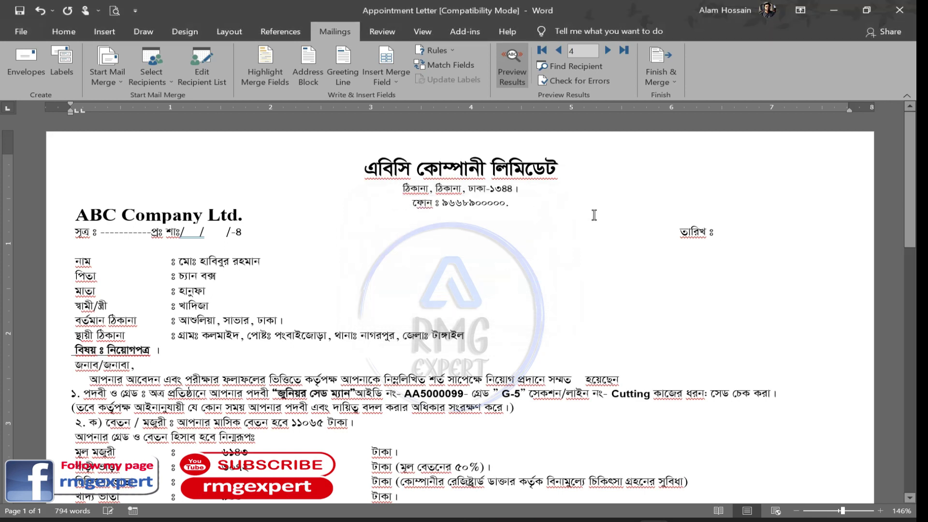